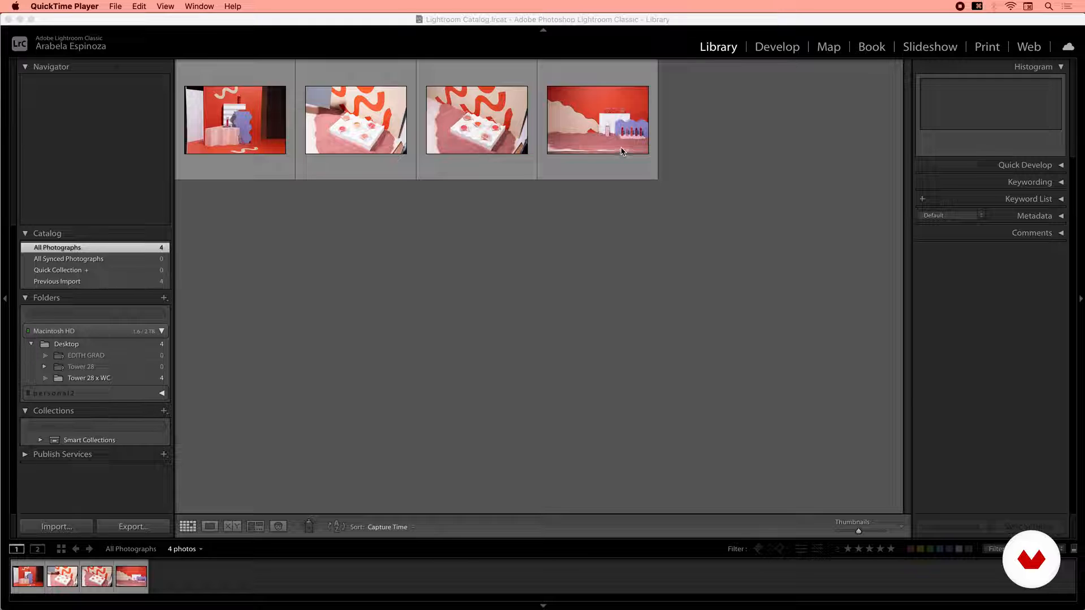
Open the gray card photo in Develop and set its white balance by sampling the gray card with the eyedropper.
{"action": "double_click", "coordinate": [349, 164]}
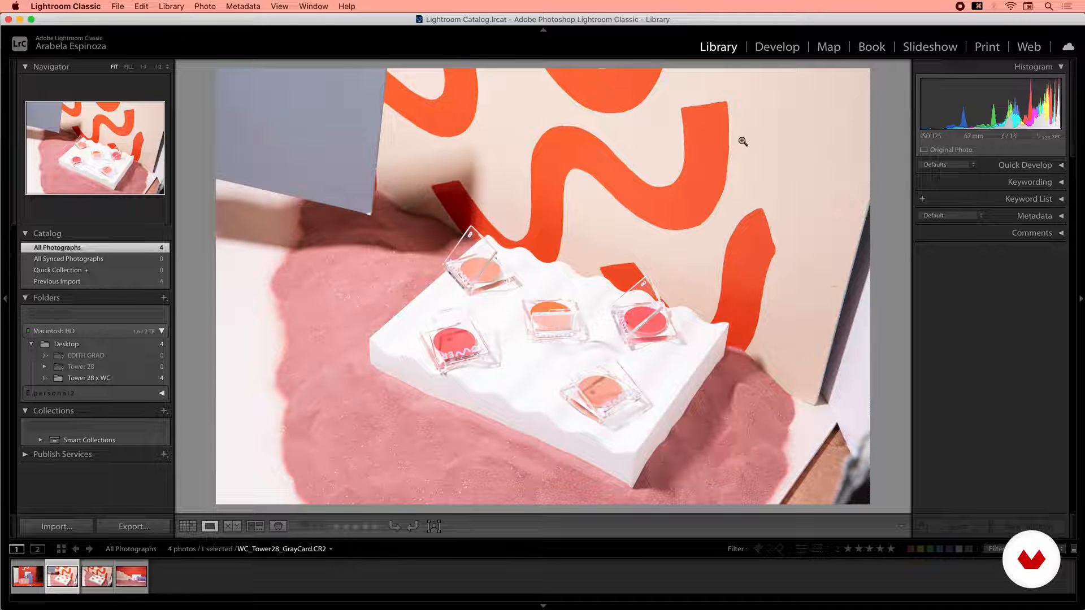
{"action": "left_click", "coordinate": [777, 46]}
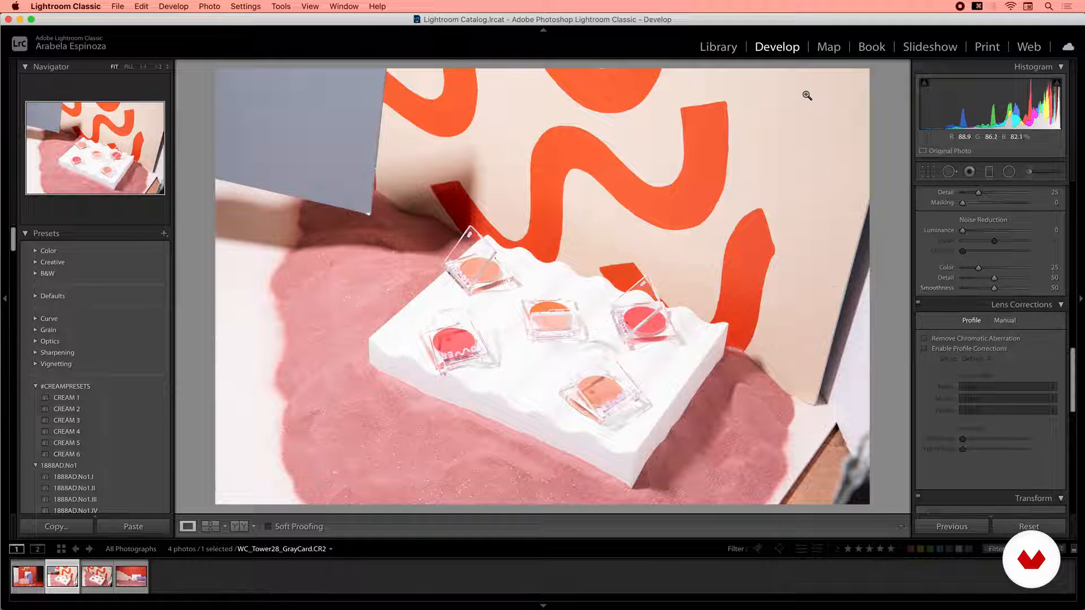
{"action": "left_click_drag", "start_coordinate": [1073, 362], "coordinate": [1082, 184]}
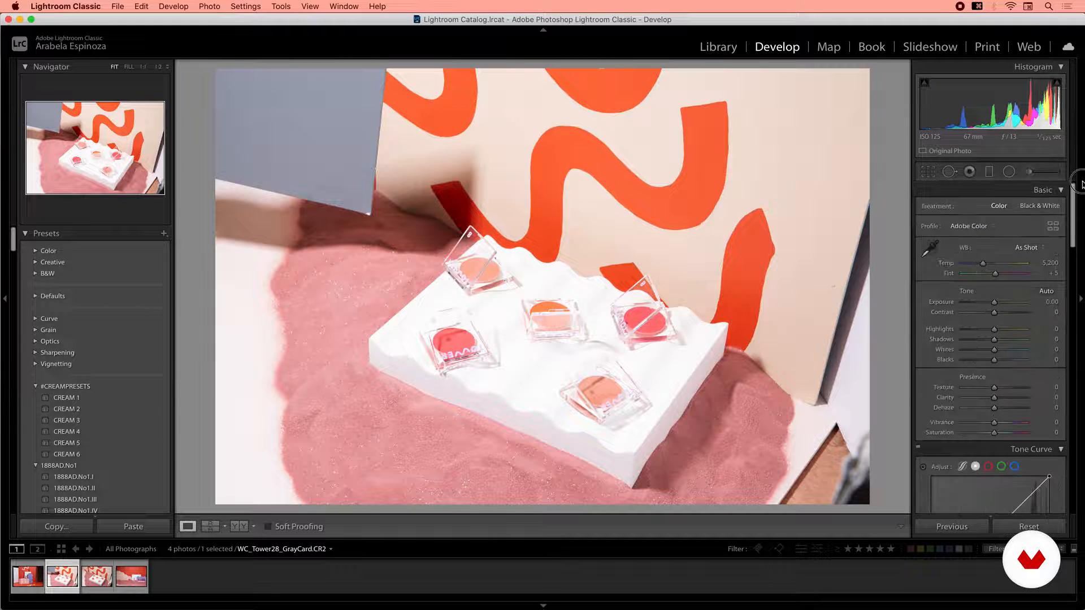
{"action": "left_click", "coordinate": [931, 250]}
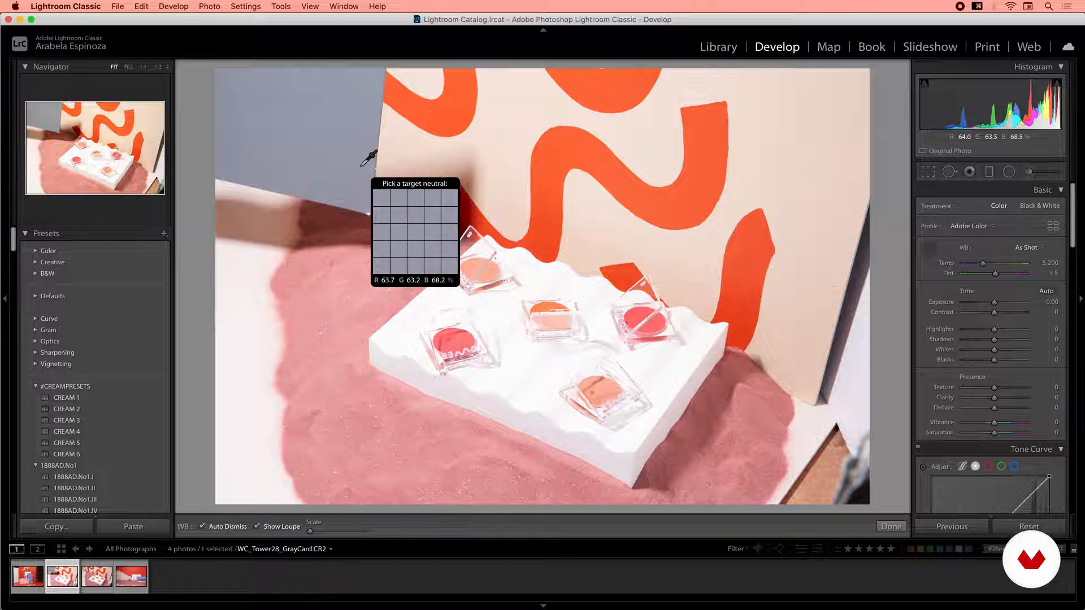
{"action": "left_click", "coordinate": [362, 160]}
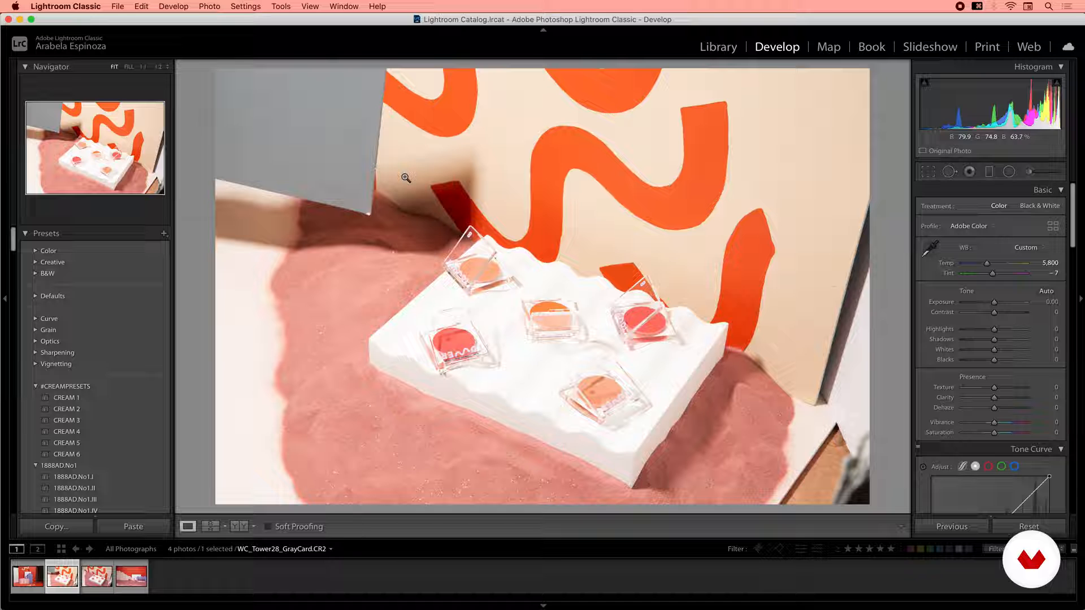
Enable lens profile corrections and chromatic aberration removal for the gray card photo.
{"action": "left_click_drag", "start_coordinate": [1074, 234], "coordinate": [1071, 410]}
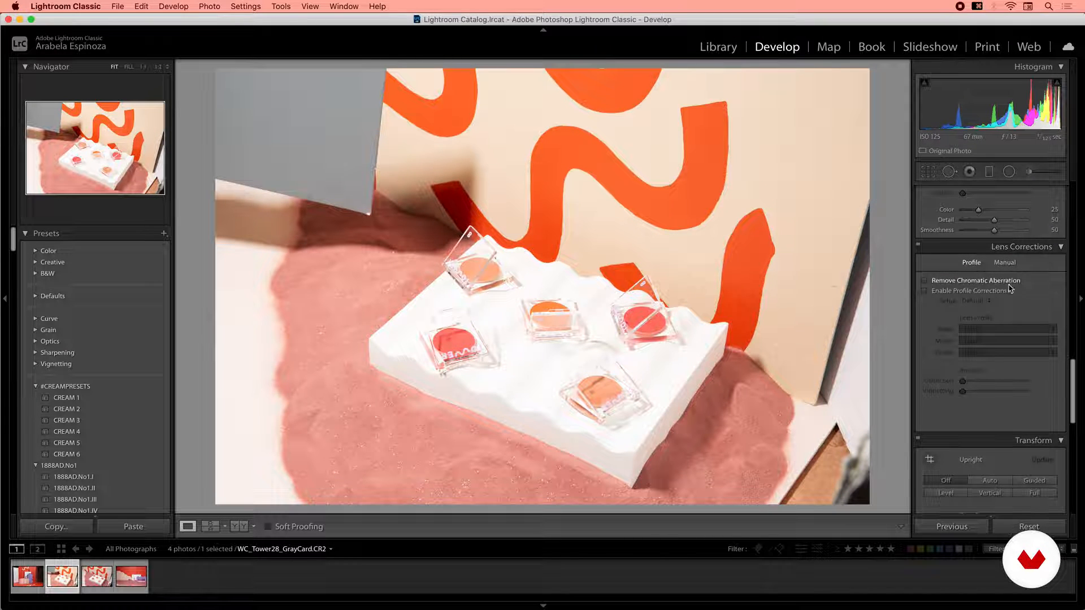
{"action": "left_click", "coordinate": [925, 290]}
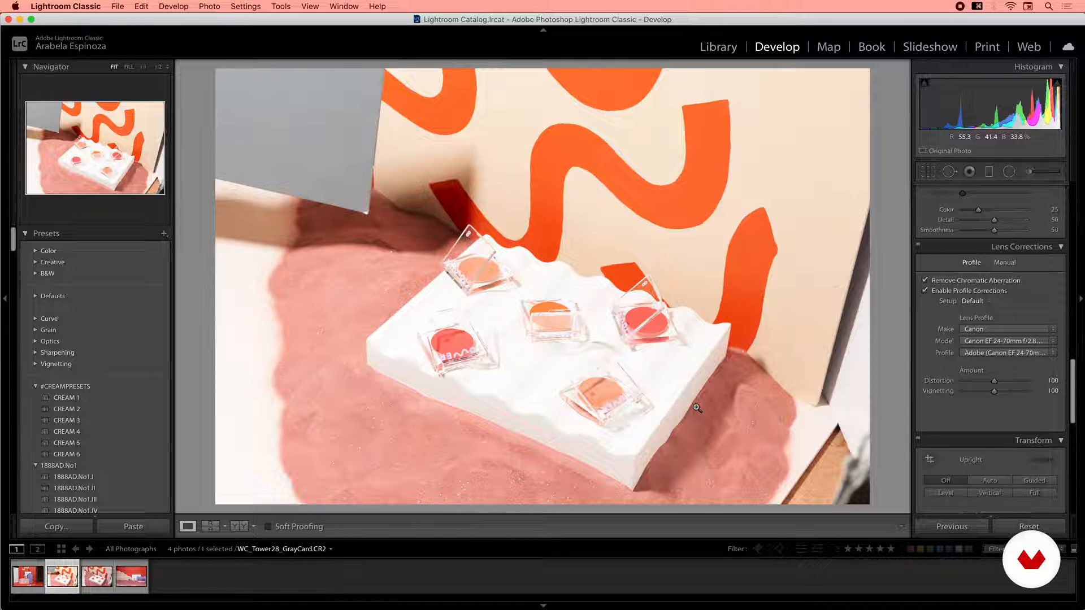
Copy all develop settings from the gray card photo.
{"action": "right_click", "coordinate": [72, 572]}
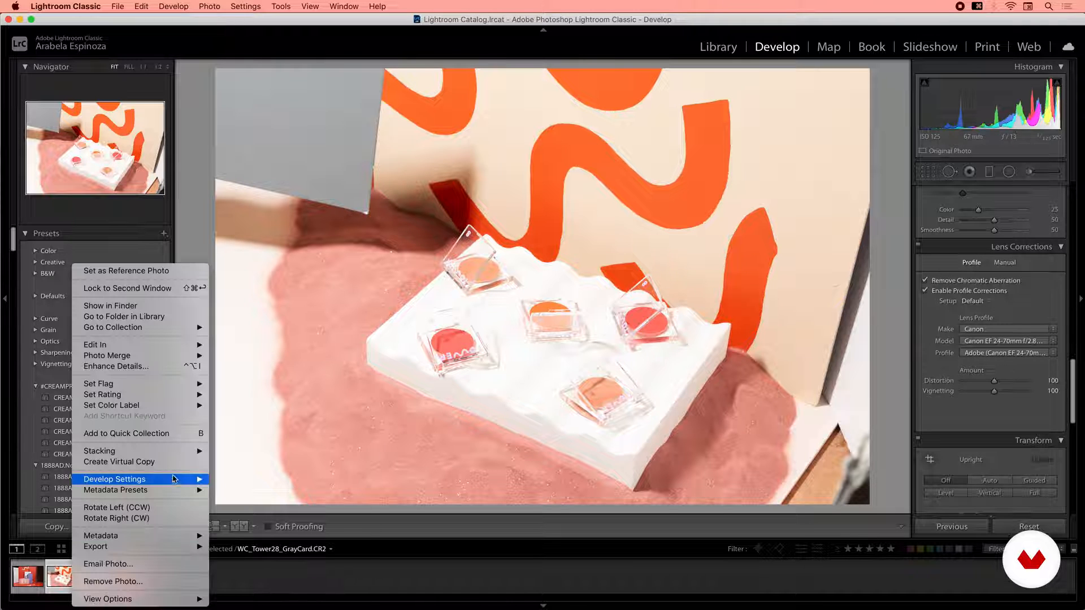
{"action": "mouse_move", "coordinate": [142, 480]}
{"action": "left_click", "coordinate": [254, 495]}
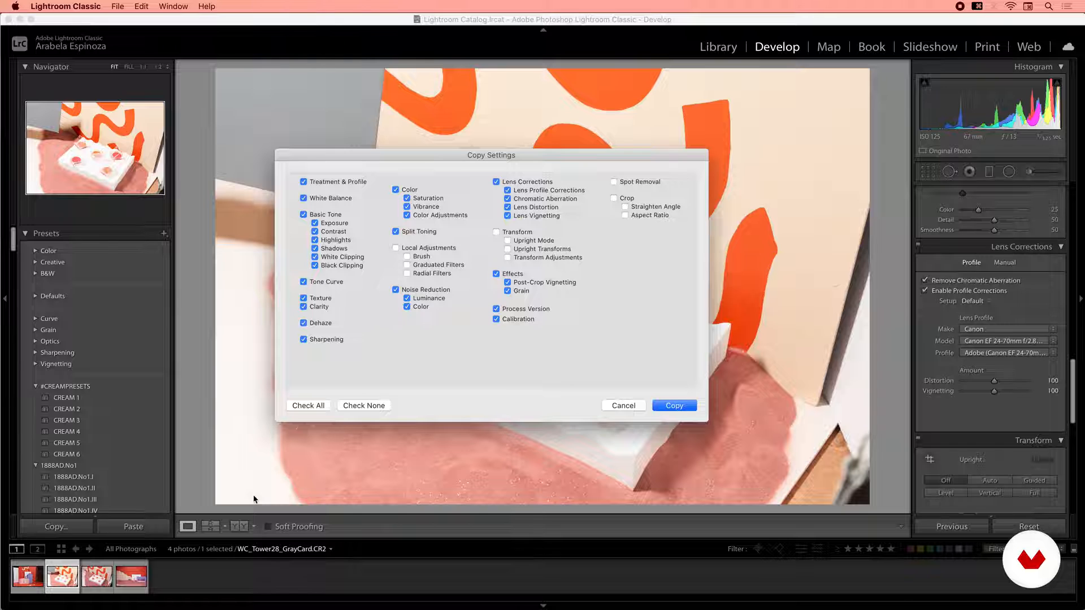
{"action": "left_click", "coordinate": [691, 410]}
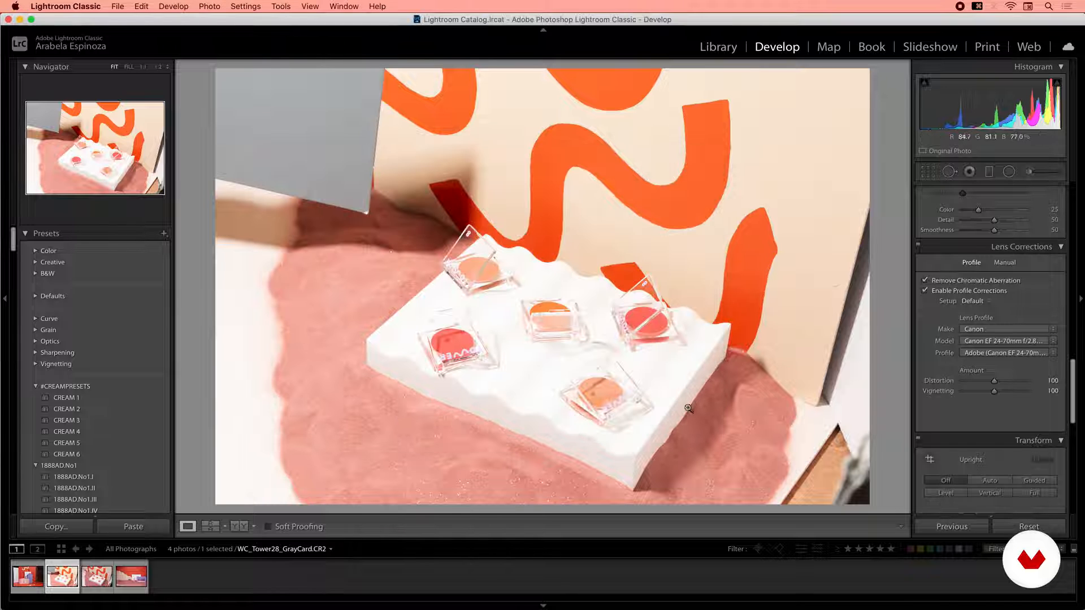
Paste the copied develop settings onto the first photo, WC_Tower28_Still2.
{"action": "right_click", "coordinate": [33, 571]}
{"action": "mouse_move", "coordinate": [141, 479]}
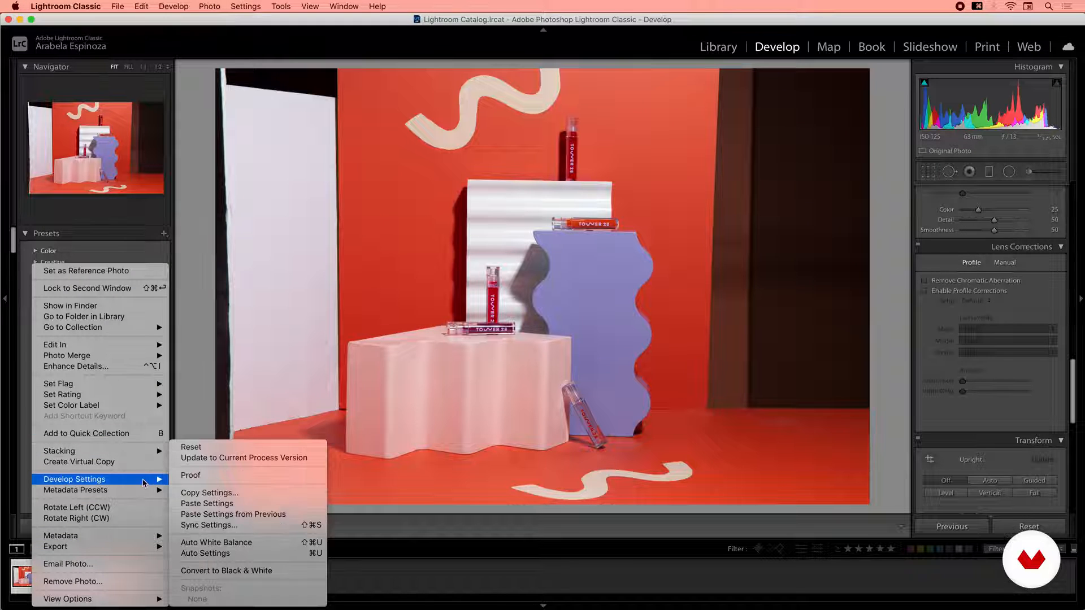
{"action": "left_click", "coordinate": [216, 504]}
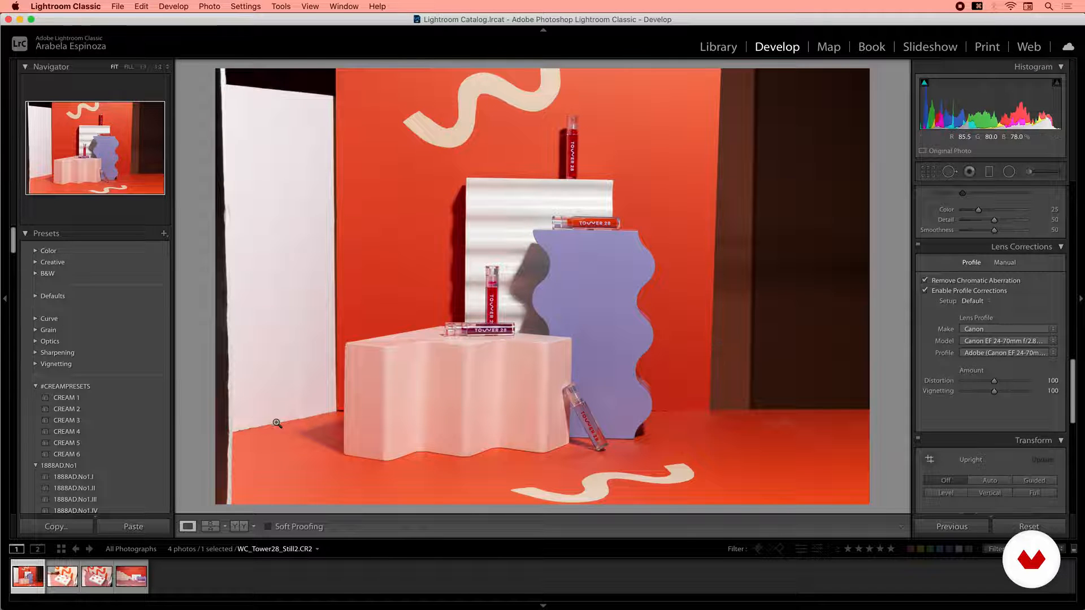
Paste the copied develop settings onto the third photo, WC_Tower28_Still1.
{"action": "left_click", "coordinate": [102, 582]}
{"action": "right_click", "coordinate": [102, 583]}
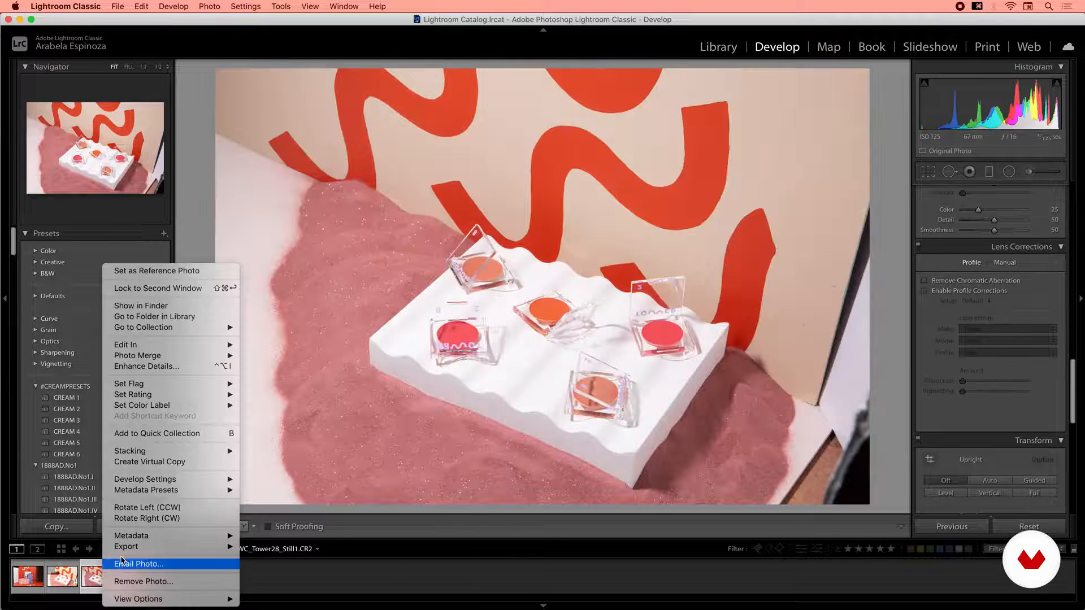
{"action": "mouse_move", "coordinate": [181, 482]}
{"action": "left_click", "coordinate": [275, 501]}
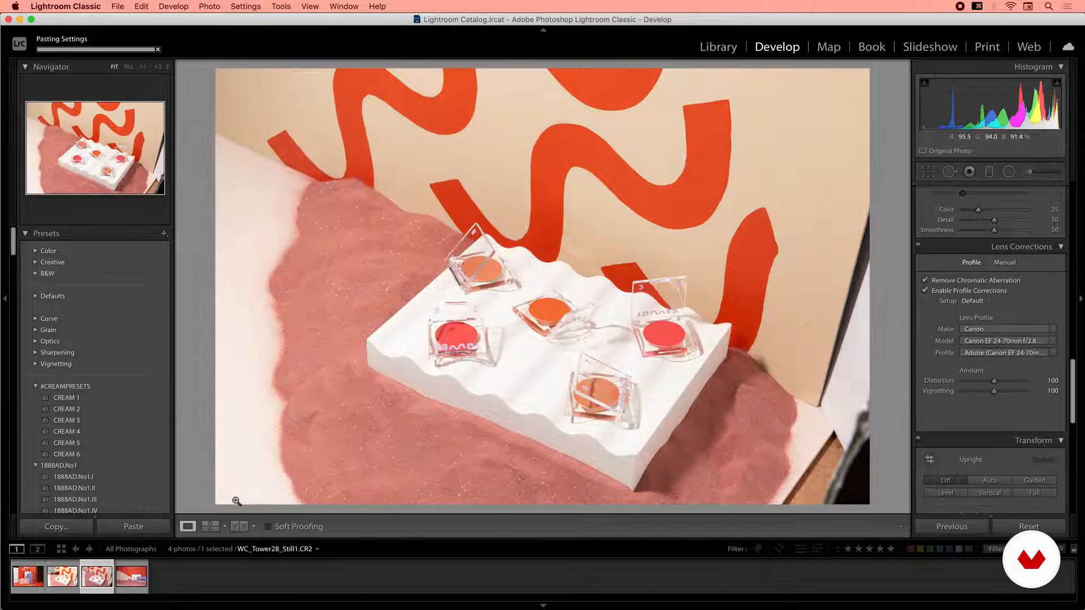
Paste the copied develop settings onto the fourth photo.
{"action": "left_click", "coordinate": [136, 582]}
{"action": "right_click", "coordinate": [137, 582]}
{"action": "mouse_move", "coordinate": [212, 480]}
{"action": "left_click", "coordinate": [316, 503]}
On the Still1 photo, lower highlights to -84 and whites to -41 while inspecting the compacts up close.
{"action": "left_click", "coordinate": [106, 577]}
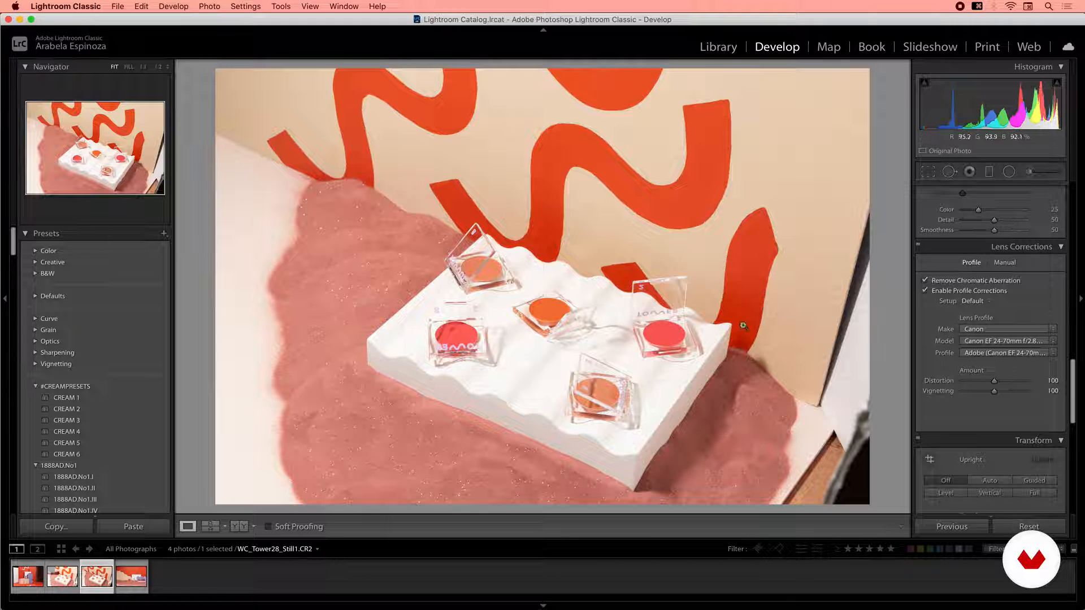
{"action": "scroll", "coordinate": [1080, 383], "scroll_direction": "up", "scroll_amount": 10}
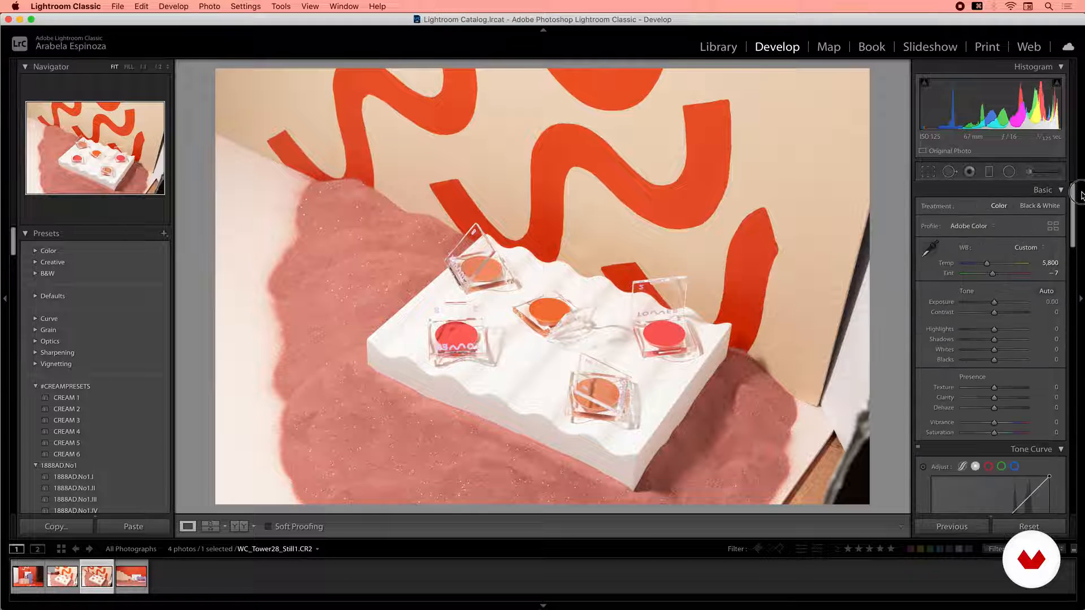
{"action": "left_click", "coordinate": [555, 351]}
{"action": "left_click_drag", "start_coordinate": [609, 392], "coordinate": [613, 316]}
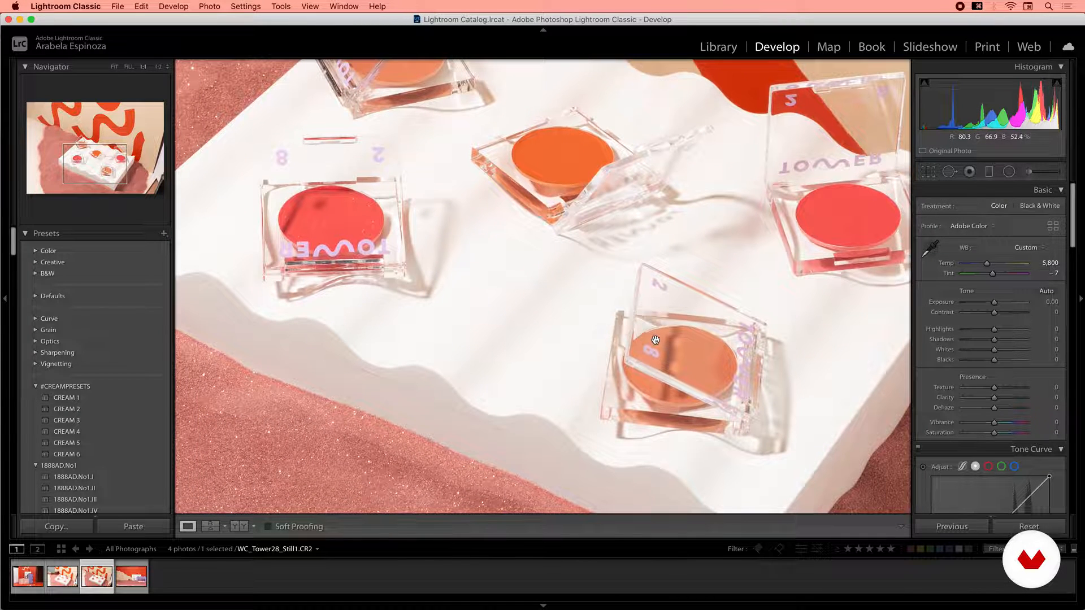
{"action": "left_click_drag", "start_coordinate": [591, 359], "coordinate": [592, 399]}
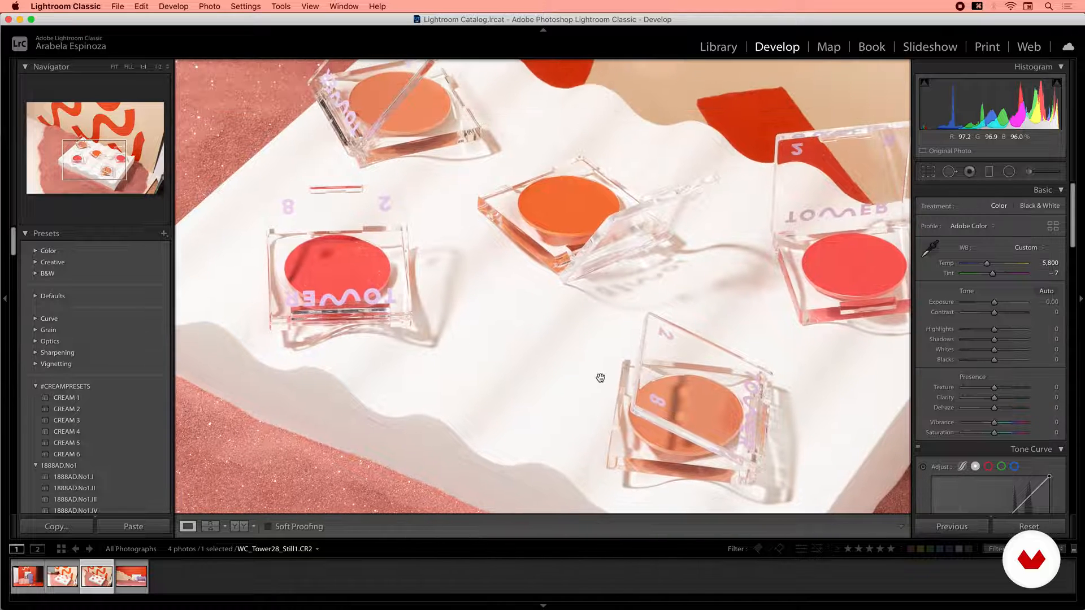
{"action": "mouse_move", "coordinate": [475, 327]}
{"action": "left_mouse_down"}
{"action": "mouse_move", "coordinate": [571, 345]}
{"action": "mouse_move", "coordinate": [477, 317]}
{"action": "left_mouse_up"}
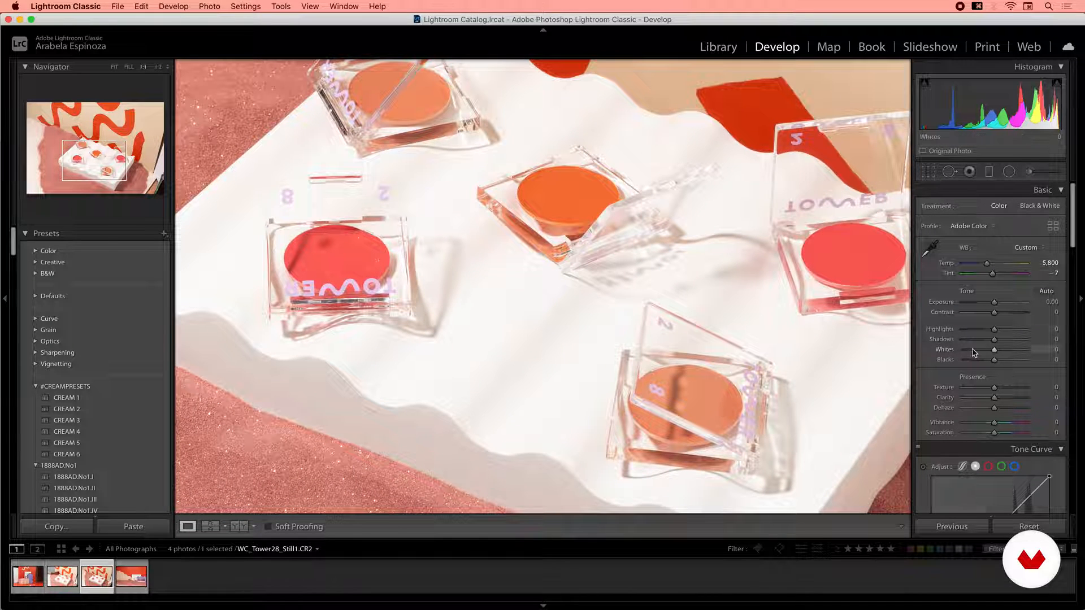
{"action": "left_click_drag", "start_coordinate": [995, 334], "coordinate": [983, 355]}
{"action": "left_click", "coordinate": [588, 373]}
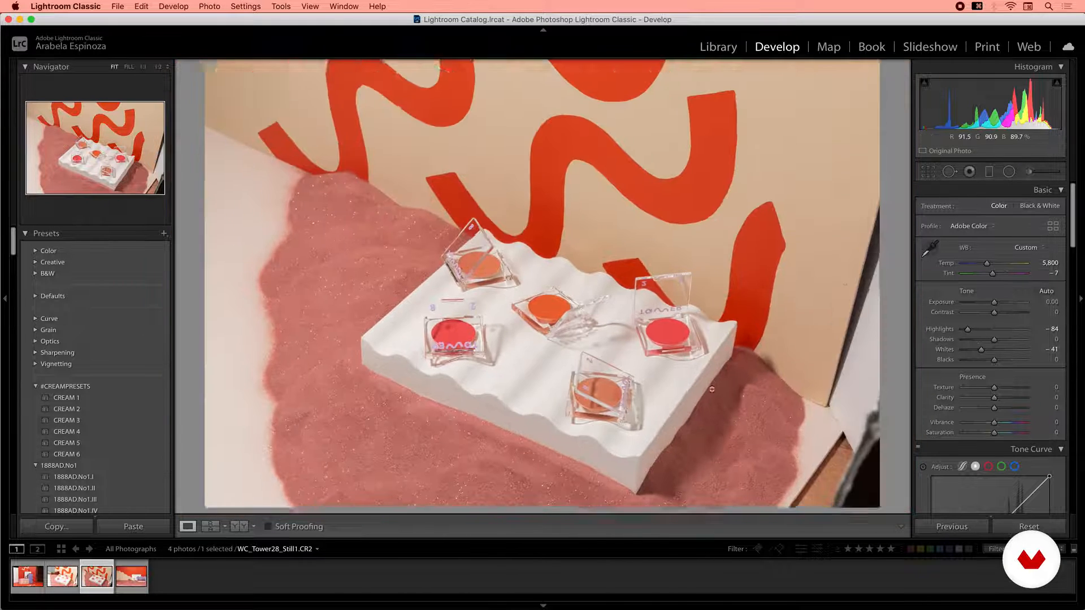
Set exposure to +0.10, highlights to -100 and whites to -66 on the Still1 photo.
{"action": "left_click", "coordinate": [637, 354]}
{"action": "left_click", "coordinate": [637, 354]}
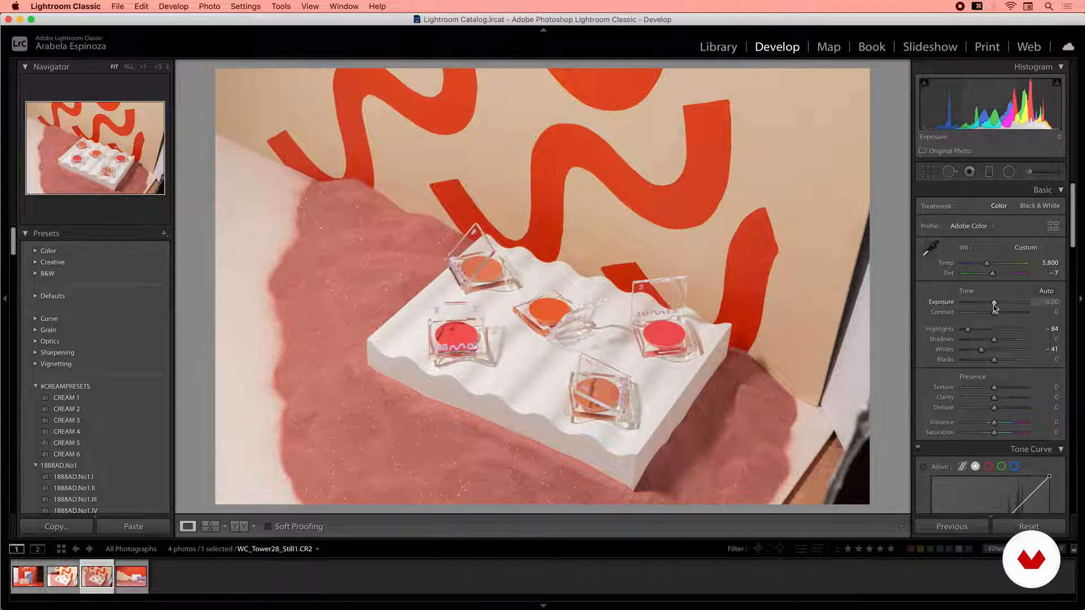
{"action": "left_click_drag", "start_coordinate": [996, 306], "coordinate": [964, 333]}
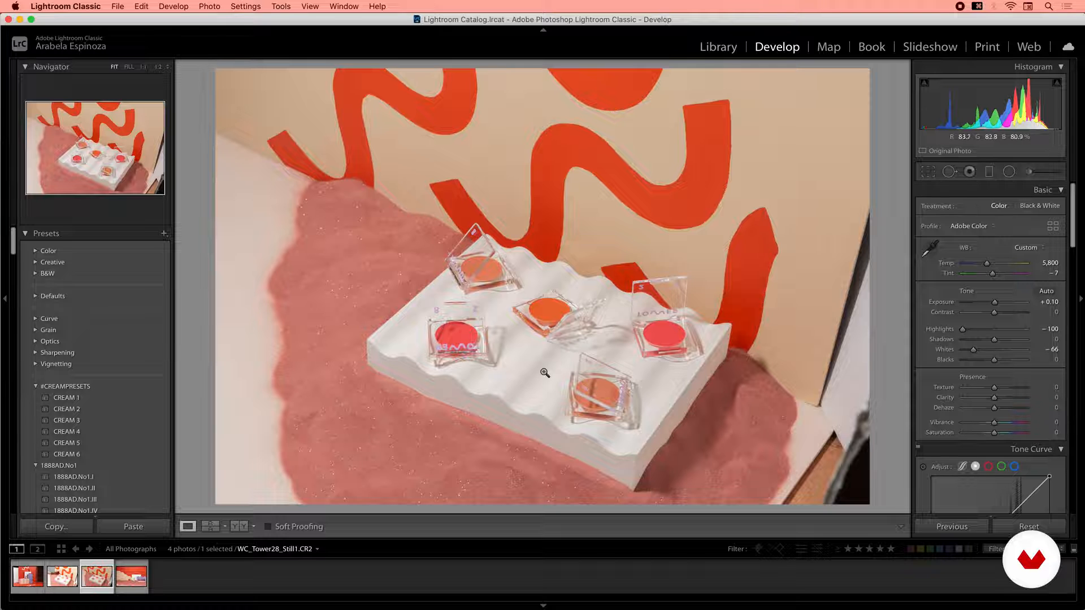
Compare the before and after versions of the Still1 photo zoomed in.
{"action": "left_click", "coordinate": [239, 526]}
{"action": "left_click", "coordinate": [730, 325]}
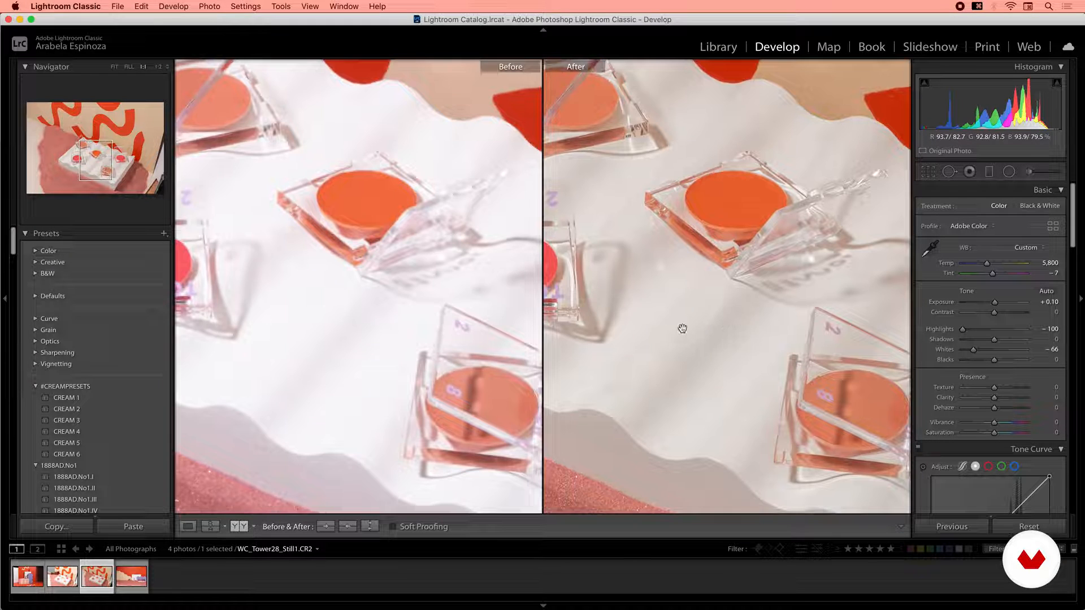
{"action": "mouse_move", "coordinate": [755, 340]}
{"action": "left_mouse_down"}
{"action": "mouse_move", "coordinate": [707, 316]}
{"action": "mouse_move", "coordinate": [695, 334]}
{"action": "mouse_move", "coordinate": [637, 269]}
{"action": "mouse_move", "coordinate": [755, 243]}
{"action": "mouse_move", "coordinate": [678, 315]}
{"action": "mouse_move", "coordinate": [719, 378]}
{"action": "mouse_move", "coordinate": [749, 322]}
{"action": "mouse_move", "coordinate": [759, 325]}
{"action": "left_mouse_up"}
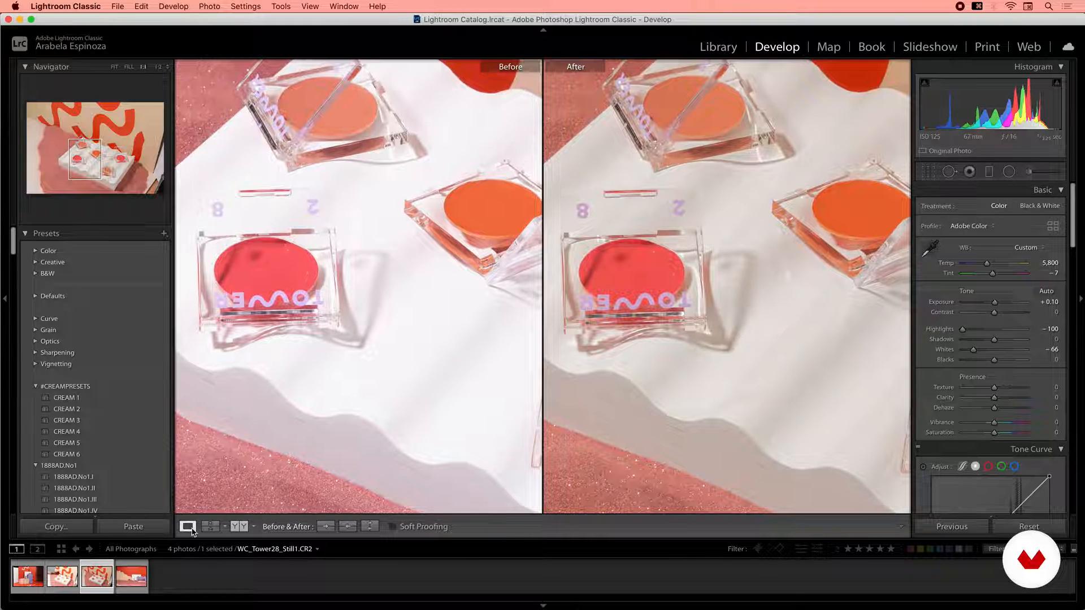
{"action": "left_click", "coordinate": [188, 526]}
{"action": "left_click", "coordinate": [694, 368]}
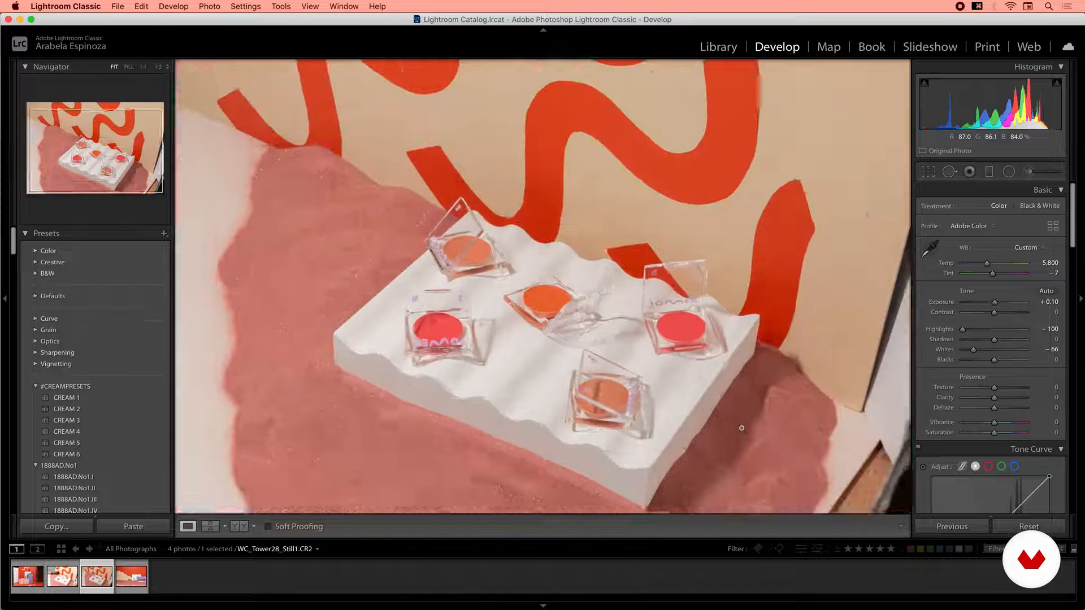
Select the Still2 photo and raise its exposure to +0.20.
{"action": "left_click", "coordinate": [38, 576]}
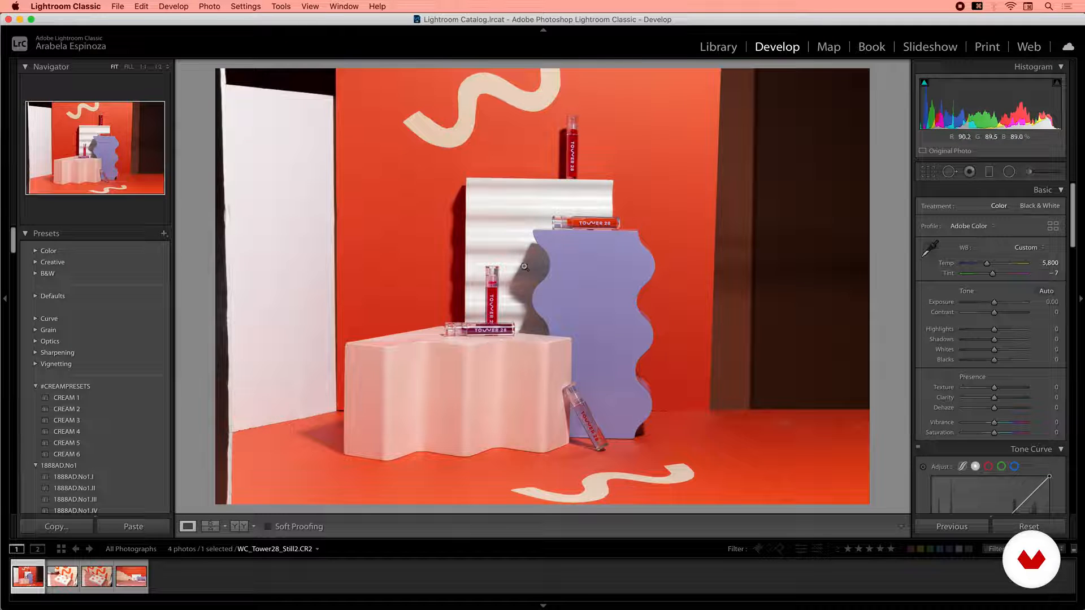
{"action": "left_click", "coordinate": [505, 263]}
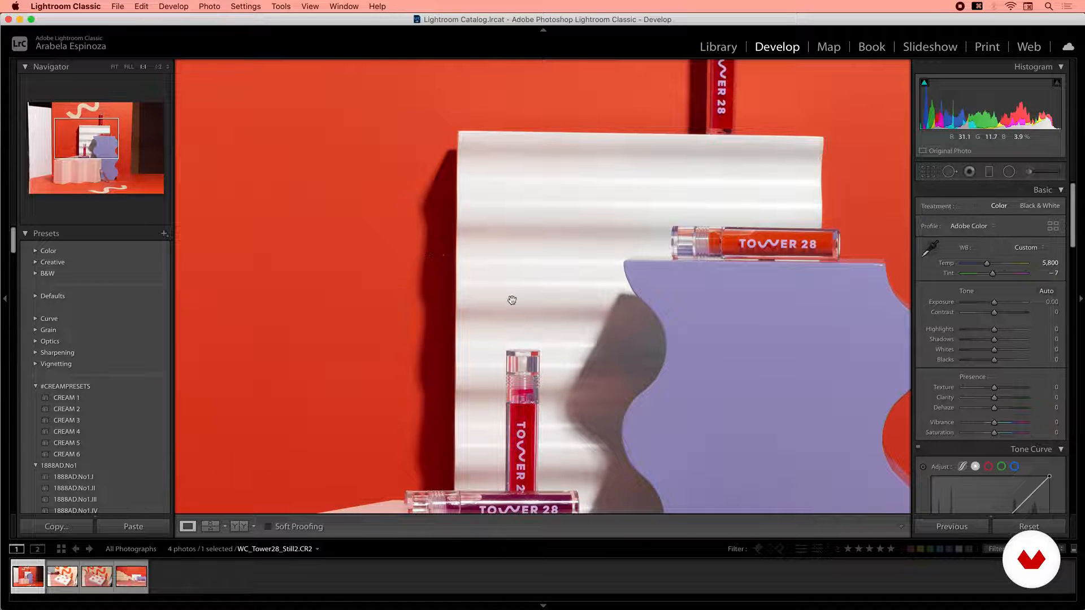
{"action": "left_click", "coordinate": [557, 346]}
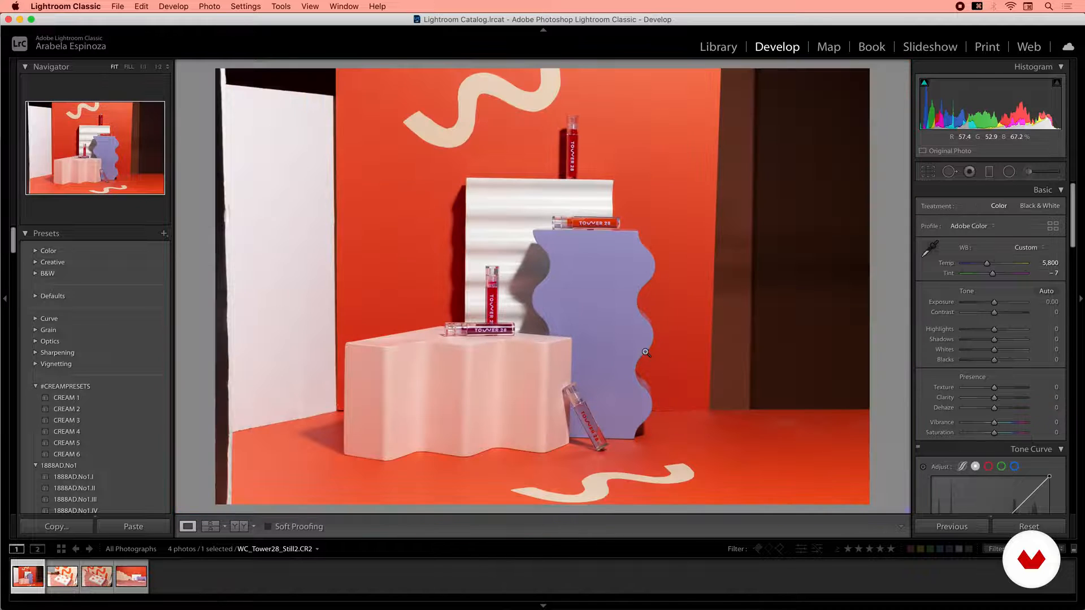
{"action": "left_click_drag", "start_coordinate": [995, 305], "coordinate": [996, 305]}
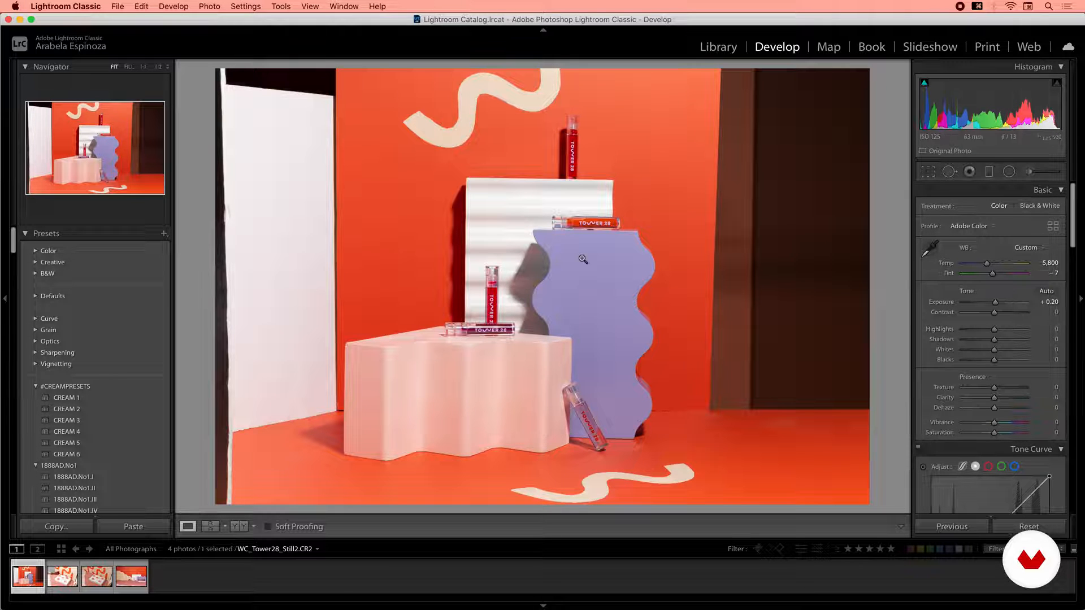
Set highlights to -24, shadows to +34 and blacks to +19 on the Still2 photo.
{"action": "left_click", "coordinate": [514, 228]}
{"action": "left_click_drag", "start_coordinate": [994, 330], "coordinate": [984, 333]}
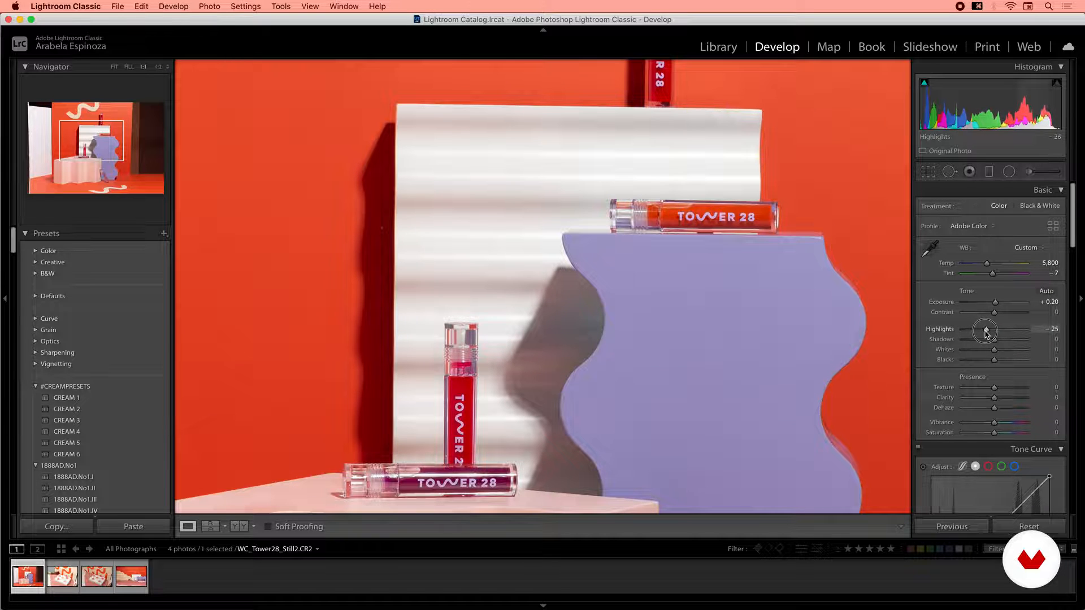
{"action": "left_click", "coordinate": [547, 352]}
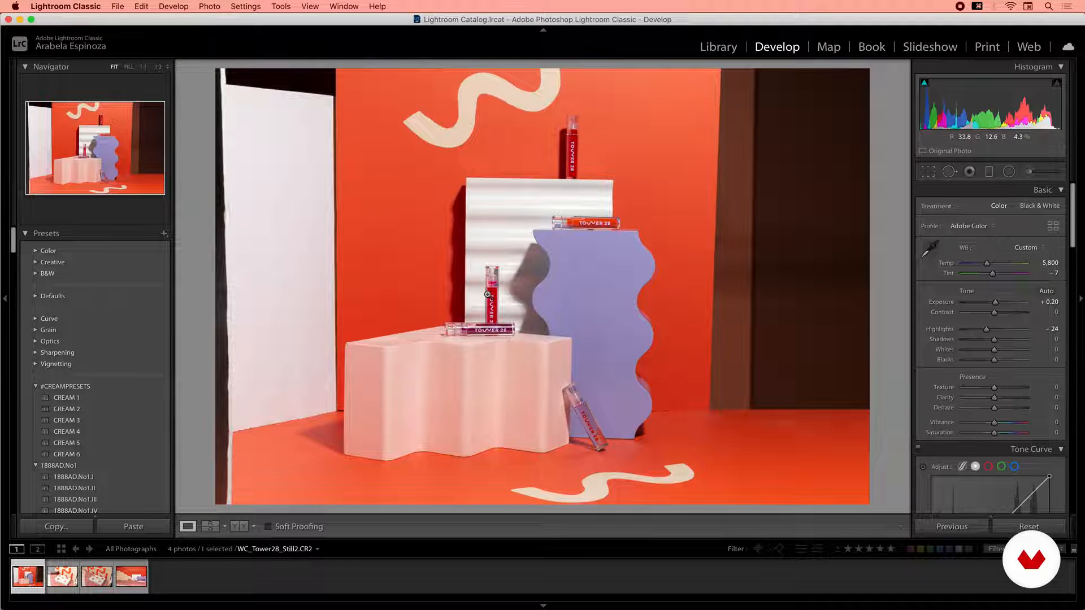
{"action": "left_click_drag", "start_coordinate": [996, 346], "coordinate": [1004, 345]}
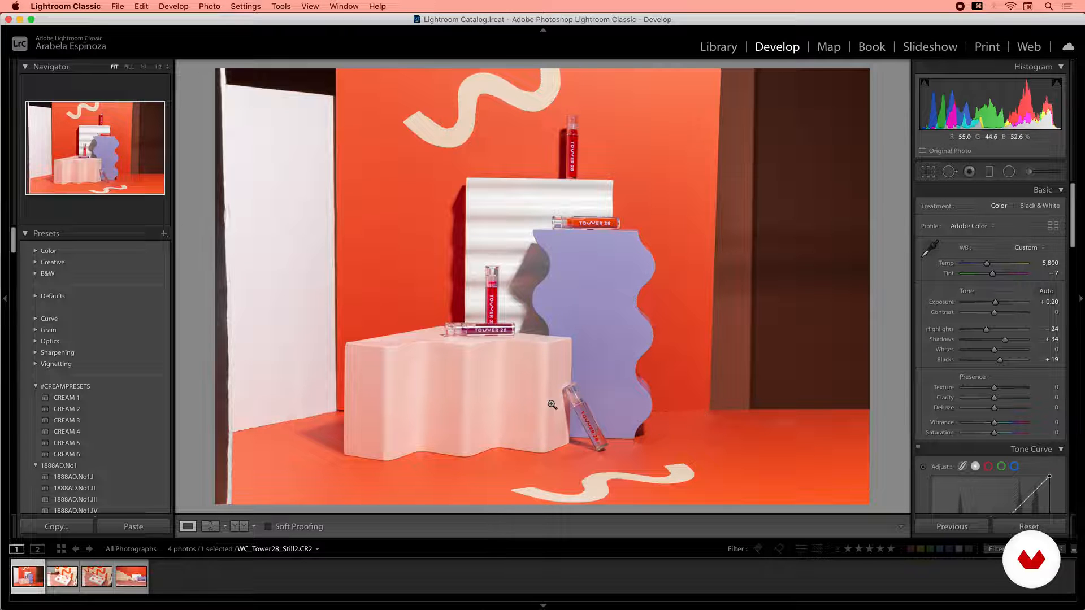
Start a Guided Upright correction on Still2, drawing a vertical guide along the white pedestal's left edge and a horizontal guide along the floor line.
{"action": "left_click_drag", "start_coordinate": [1072, 230], "coordinate": [1063, 432]}
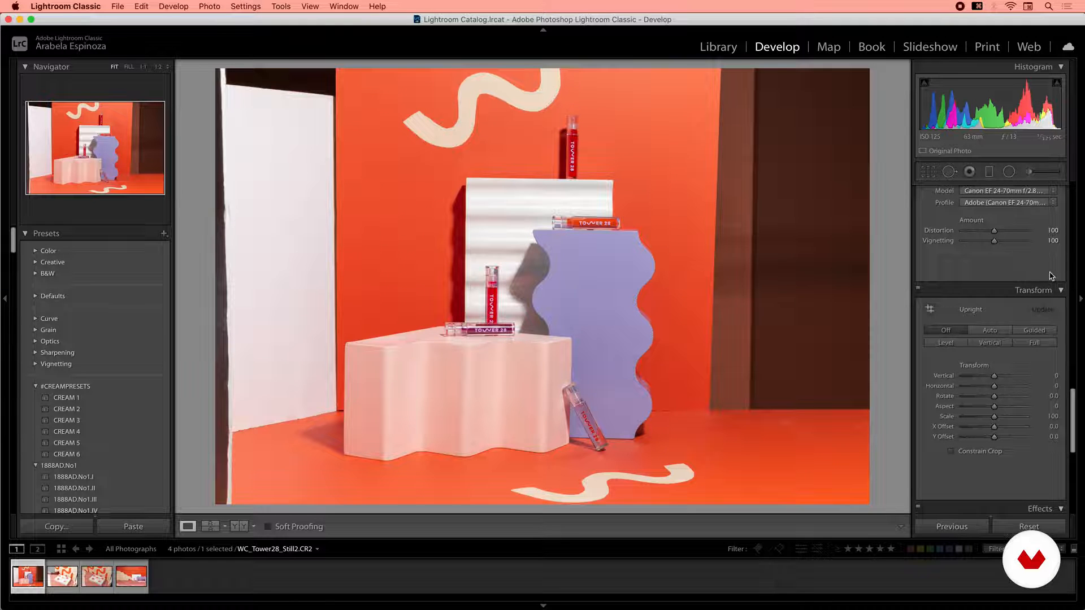
{"action": "left_click", "coordinate": [1039, 332]}
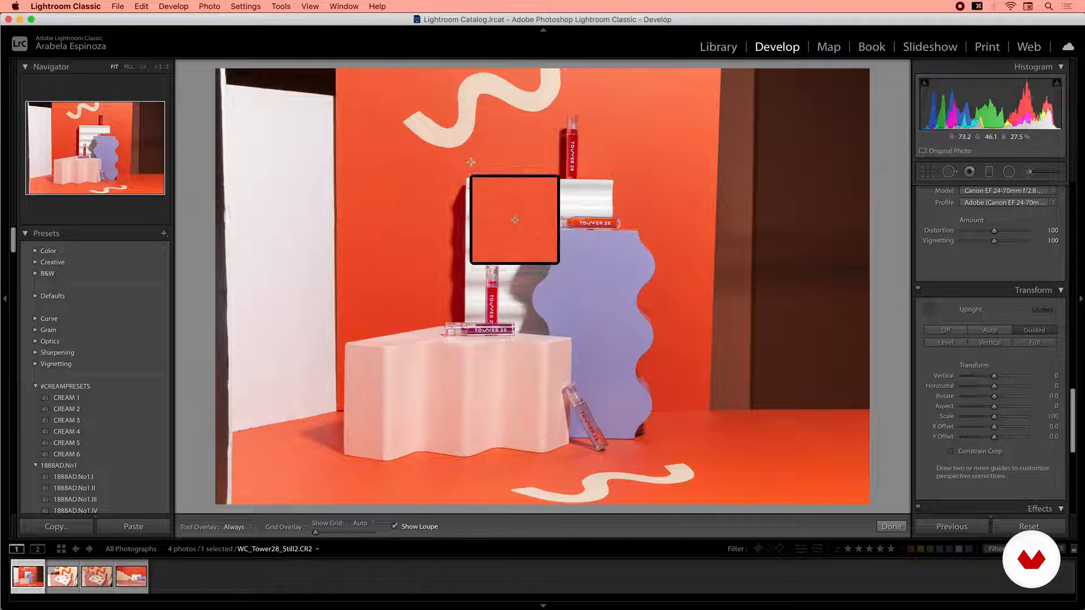
{"action": "left_click_drag", "start_coordinate": [466, 178], "coordinate": [465, 268]}
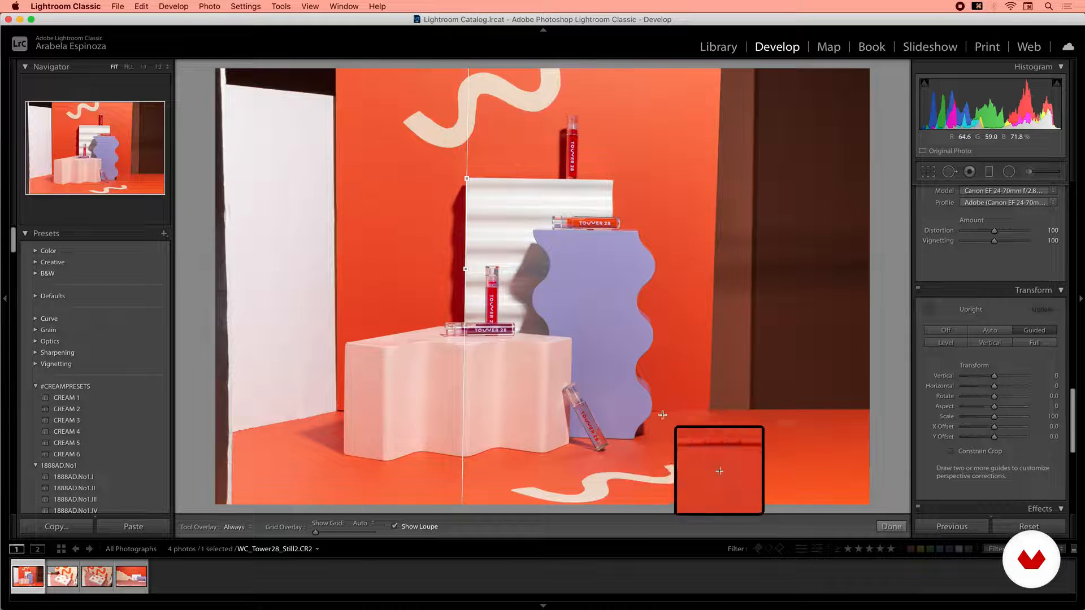
{"action": "left_click_drag", "start_coordinate": [337, 411], "coordinate": [732, 411]}
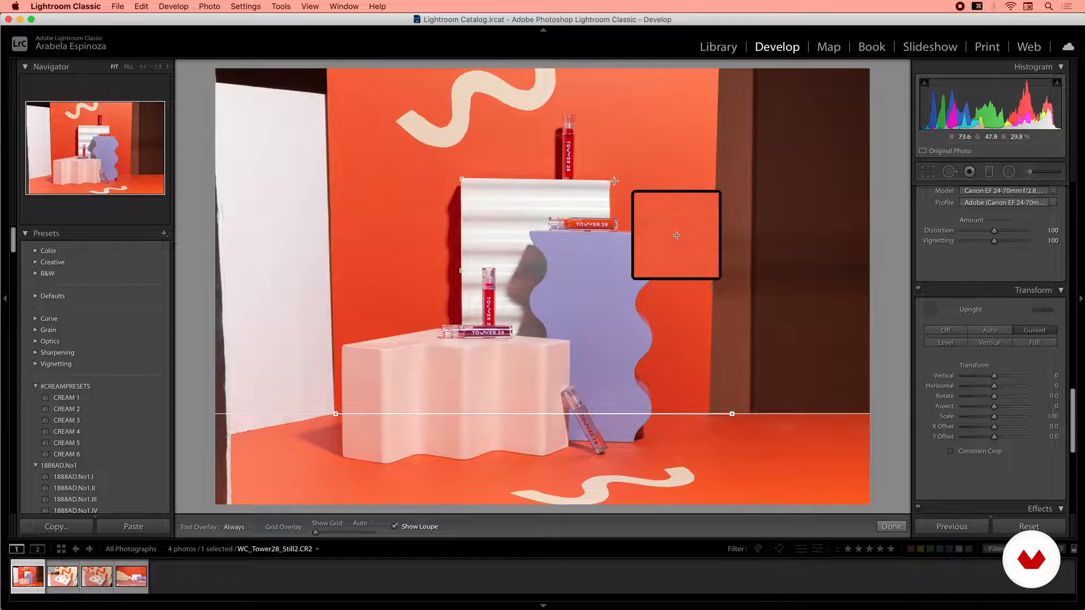
Add a horizontal guide along the white pedestal's top edge, undoing the extra guide adjustments made after it.
{"action": "left_click_drag", "start_coordinate": [610, 181], "coordinate": [569, 177]}
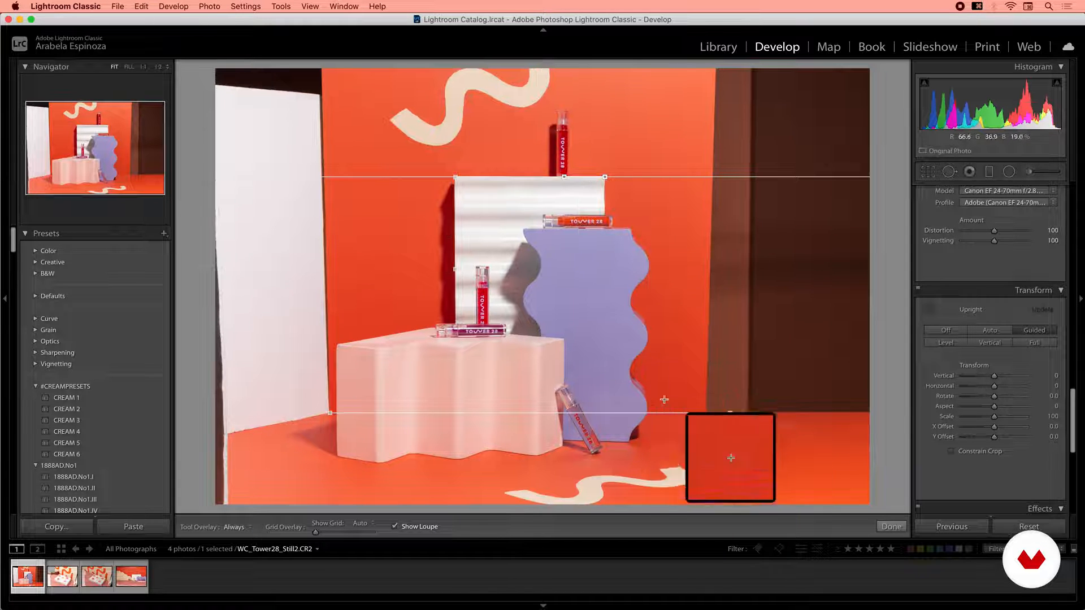
{"action": "left_click_drag", "start_coordinate": [564, 345], "coordinate": [564, 361]}
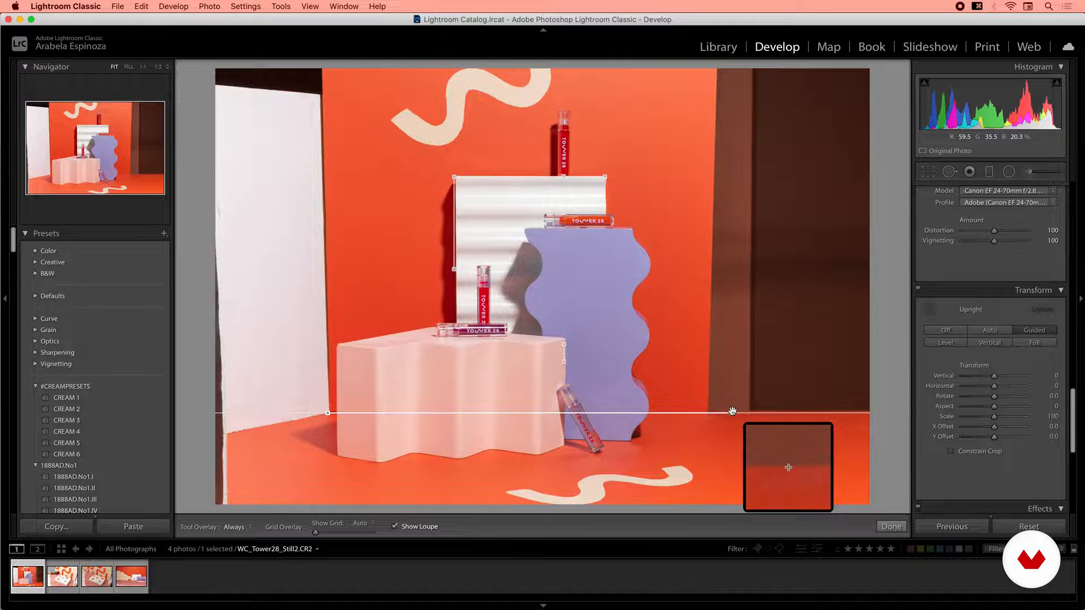
{"action": "left_click_drag", "start_coordinate": [454, 177], "coordinate": [455, 275]}
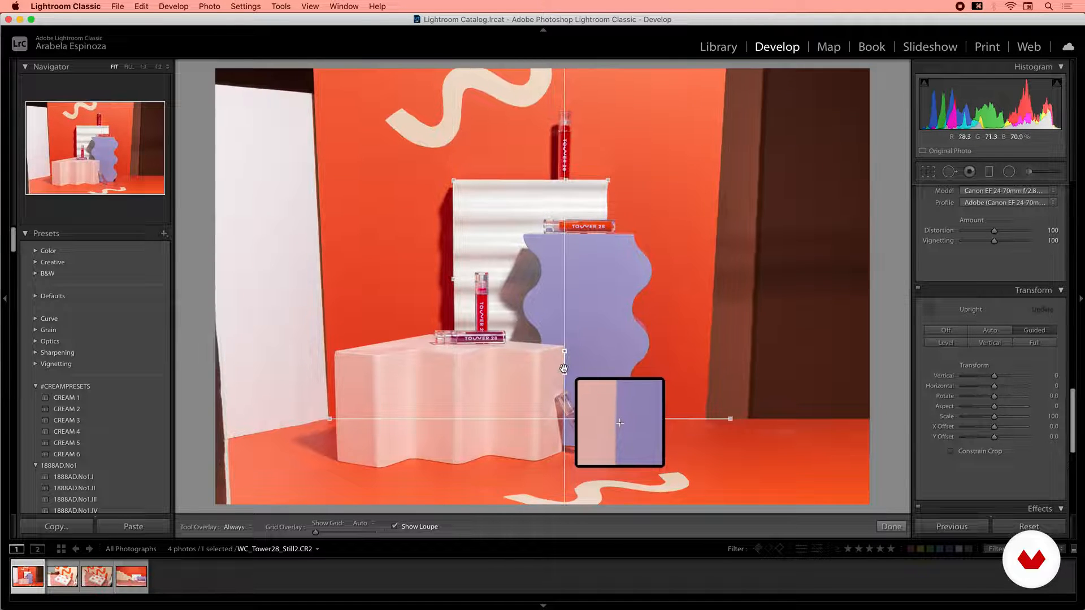
{"action": "key", "text": "super+z"}
{"action": "left_click_drag", "start_coordinate": [564, 365], "coordinate": [564, 366]}
{"action": "left_click_drag", "start_coordinate": [610, 172], "coordinate": [610, 171]}
{"action": "key", "text": "super+z"}
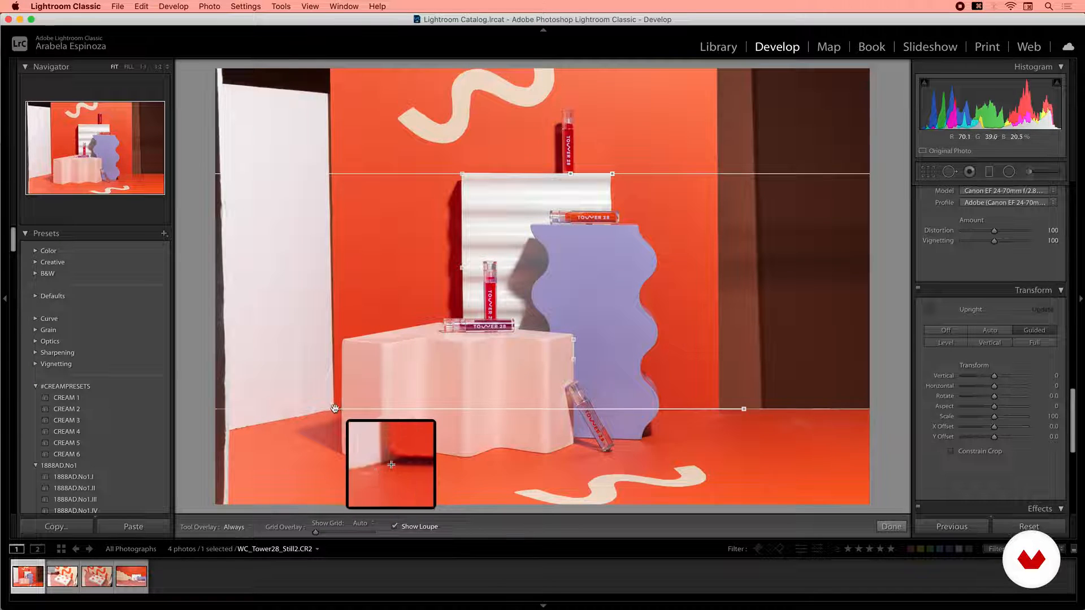
{"action": "key", "text": "super+z"}
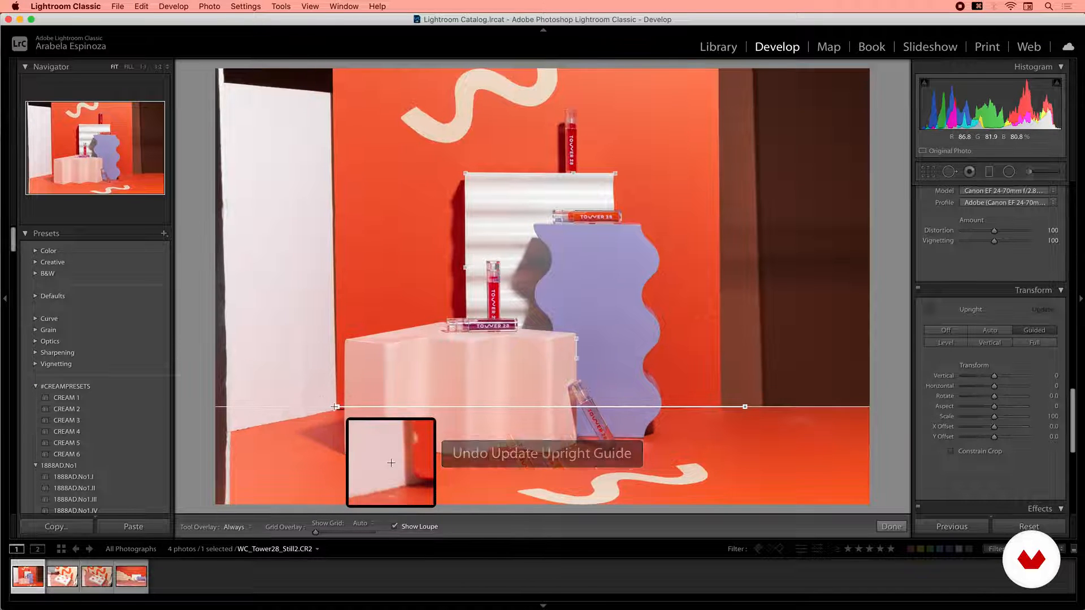
{"action": "key", "text": "super+z"}
Add a vertical guide along the pink block's right edge, then try one more guide and dismiss the guide-limit alert.
{"action": "left_click_drag", "start_coordinate": [575, 338], "coordinate": [575, 459]}
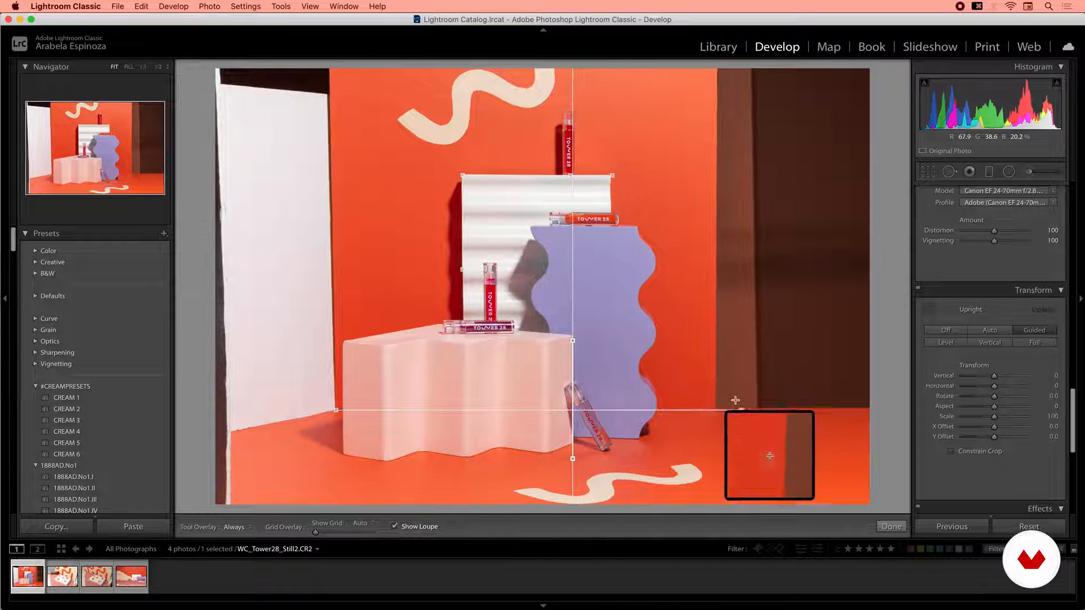
{"action": "left_click_drag", "start_coordinate": [611, 176], "coordinate": [616, 176]}
{"action": "key", "text": "super+z"}
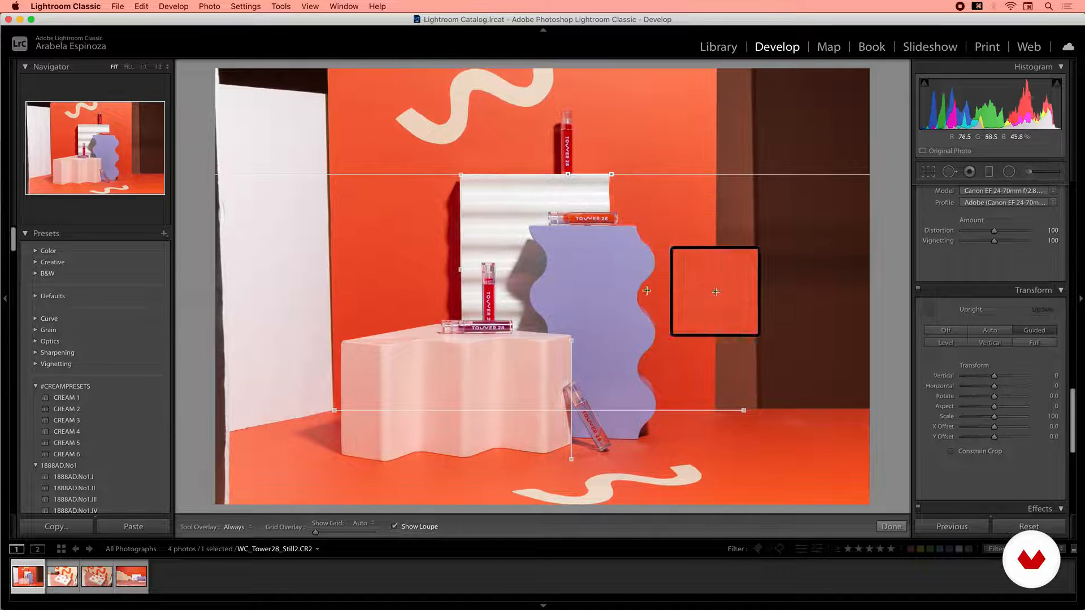
{"action": "left_click_drag", "start_coordinate": [637, 230], "coordinate": [604, 227]}
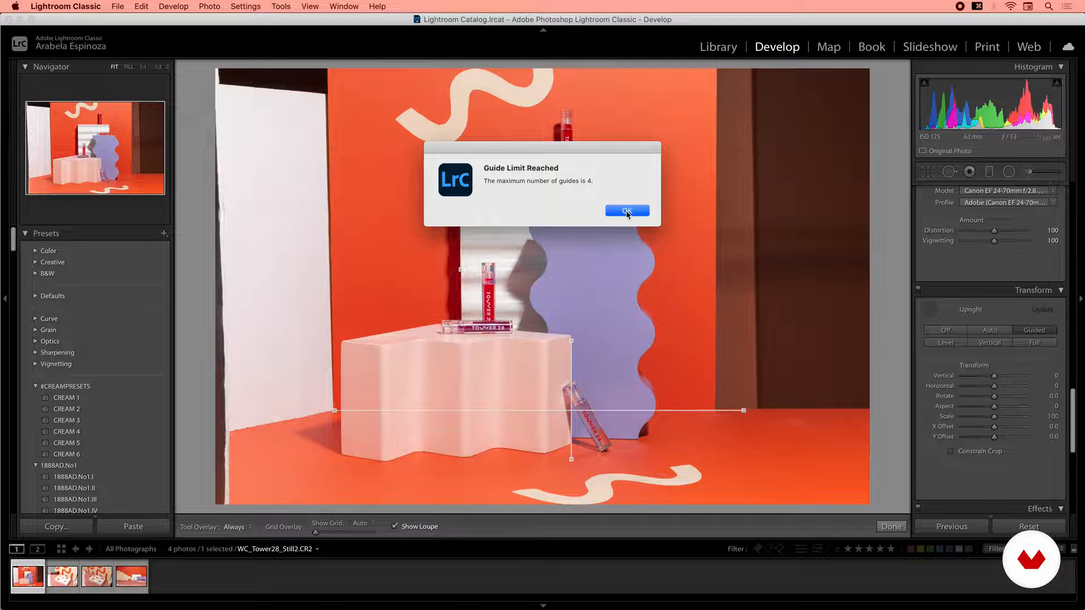
{"action": "left_click", "coordinate": [612, 211]}
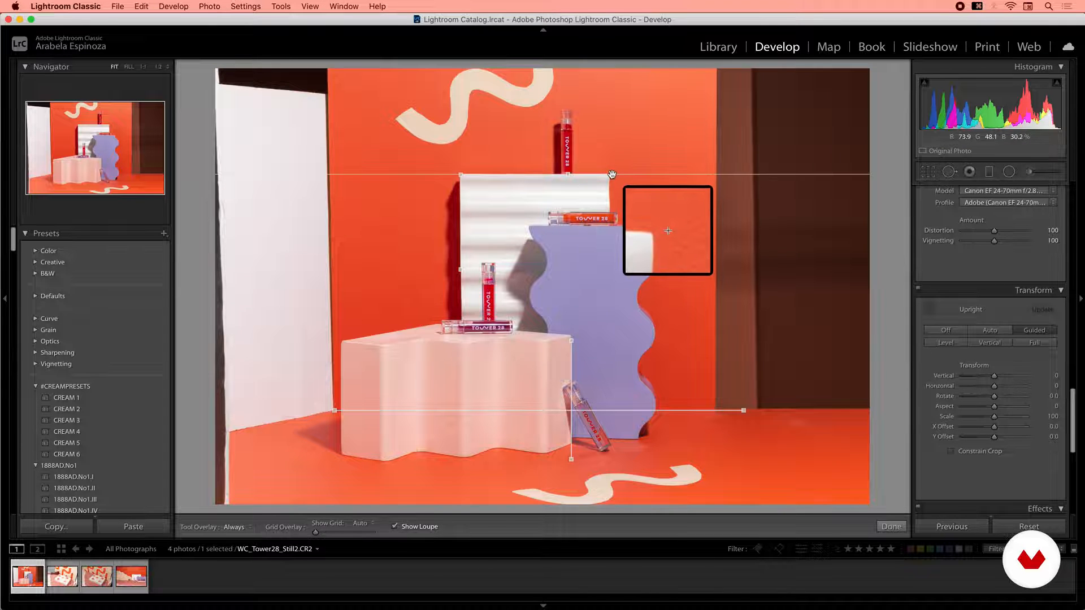
Fine-tune the top guide's endpoints and finish the Guided Upright correction.
{"action": "left_click_drag", "start_coordinate": [612, 175], "coordinate": [612, 174]}
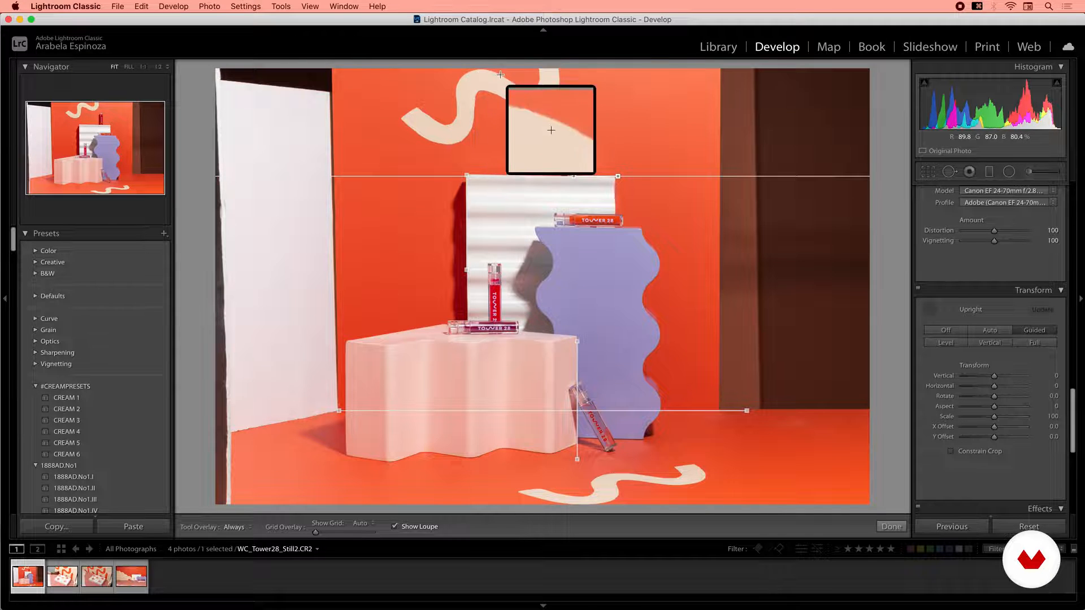
{"action": "left_click_drag", "start_coordinate": [617, 176], "coordinate": [618, 176]}
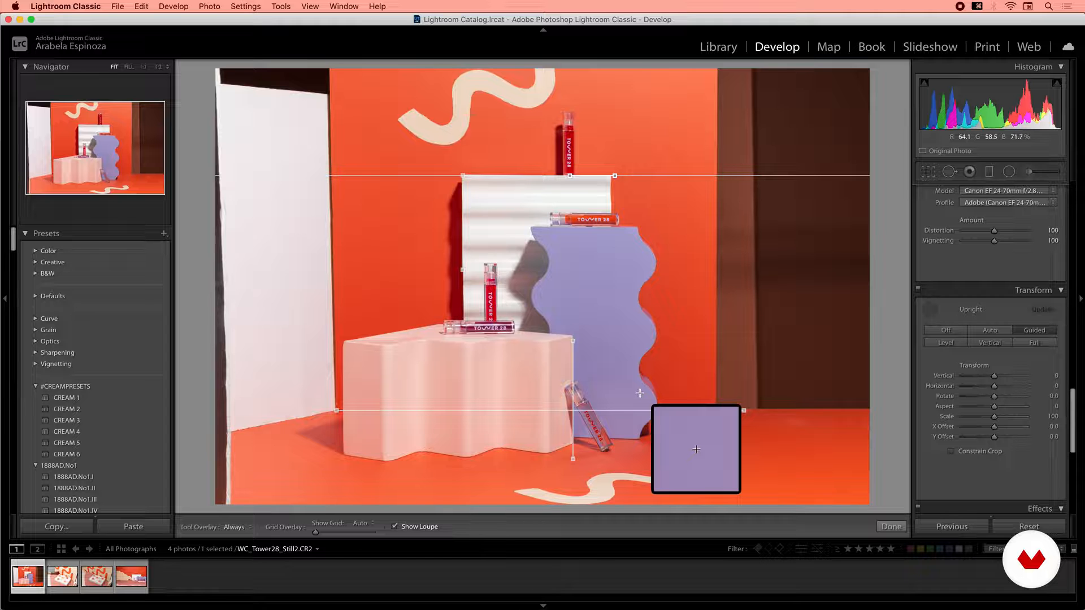
{"action": "left_click", "coordinate": [891, 526]}
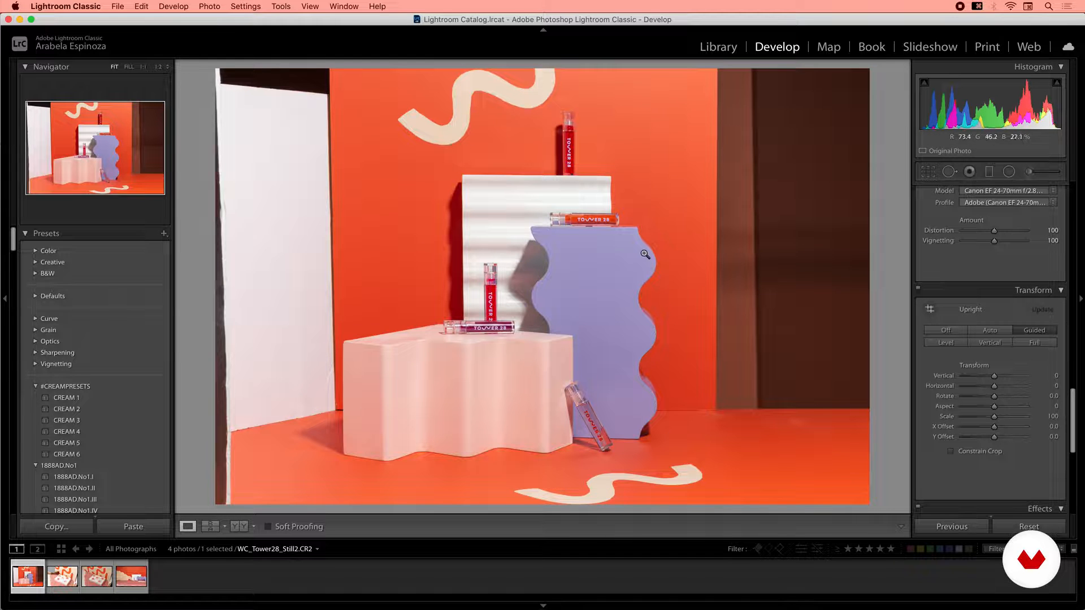
Select the Still3 photo and set exposure to +0.15, highlights to -84 and whites to -14.
{"action": "left_click", "coordinate": [136, 588]}
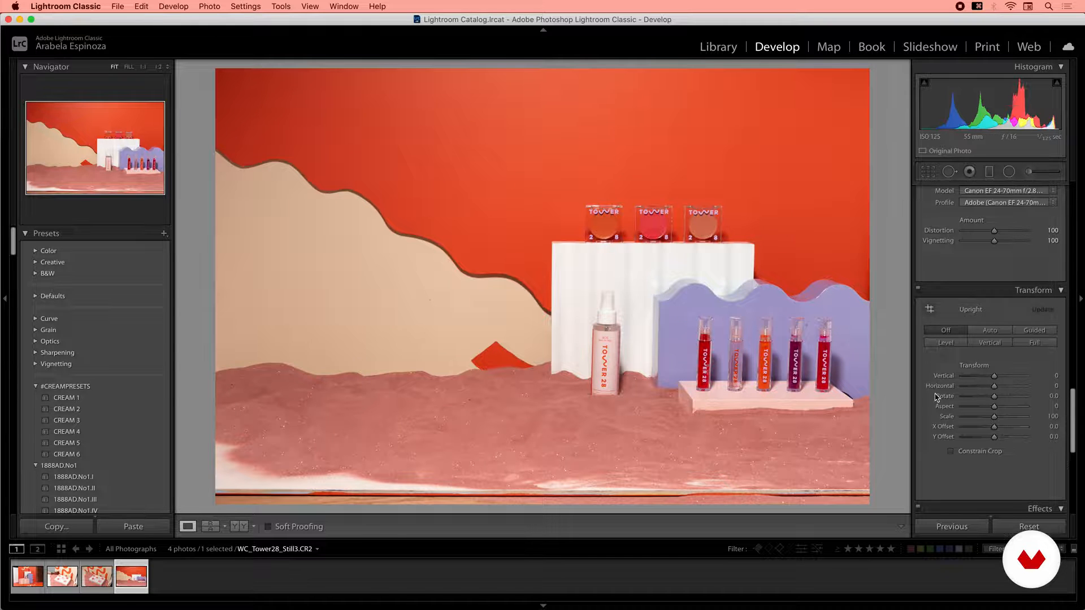
{"action": "left_click_drag", "start_coordinate": [1076, 425], "coordinate": [1081, 207]}
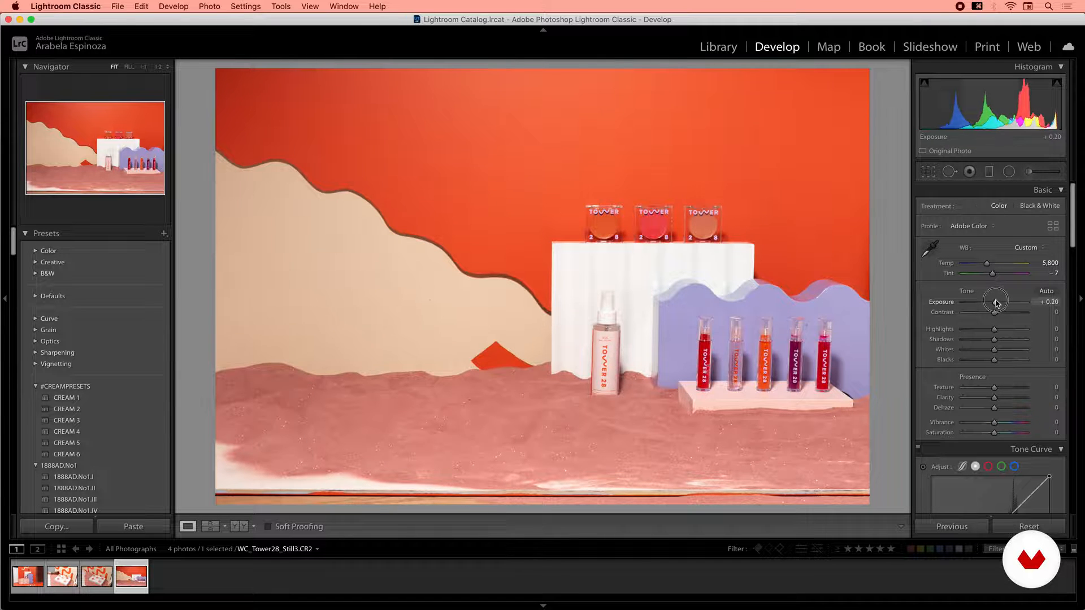
{"action": "left_click", "coordinate": [637, 292]}
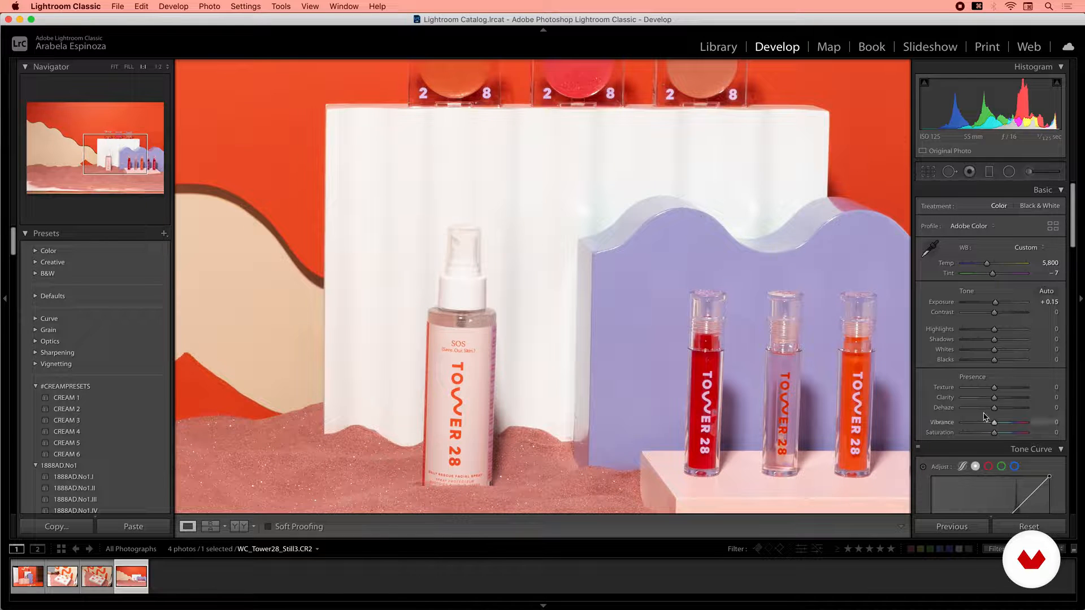
{"action": "mouse_move", "coordinate": [987, 334]}
{"action": "left_mouse_down"}
{"action": "mouse_move", "coordinate": [968, 340]}
{"action": "mouse_move", "coordinate": [990, 350]}
{"action": "left_mouse_up"}
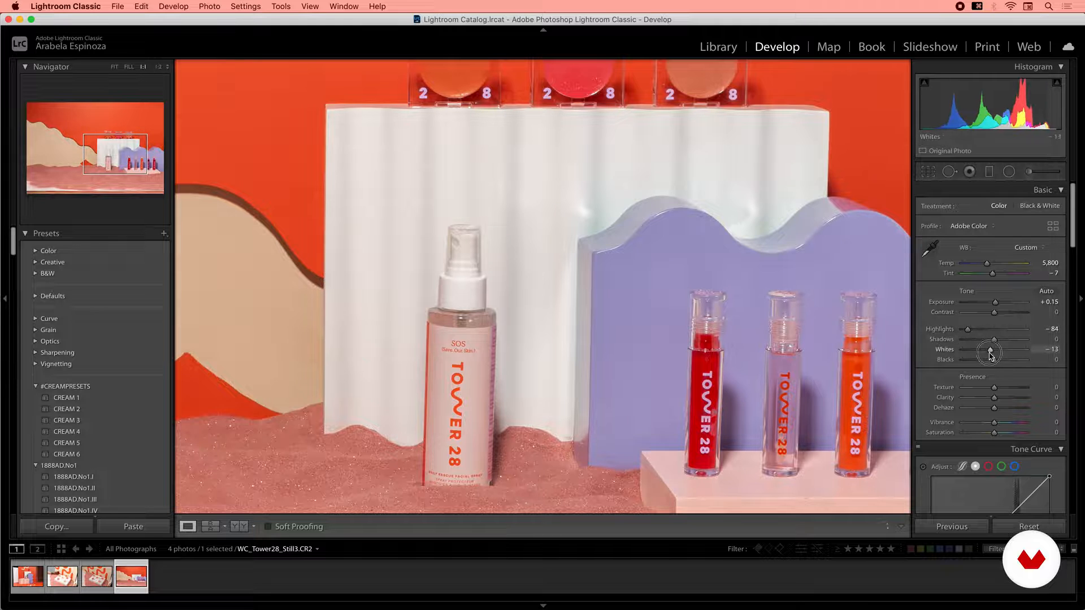
Set shadows to +35 and blacks to +11 on the Still3 photo.
{"action": "left_click", "coordinate": [541, 340]}
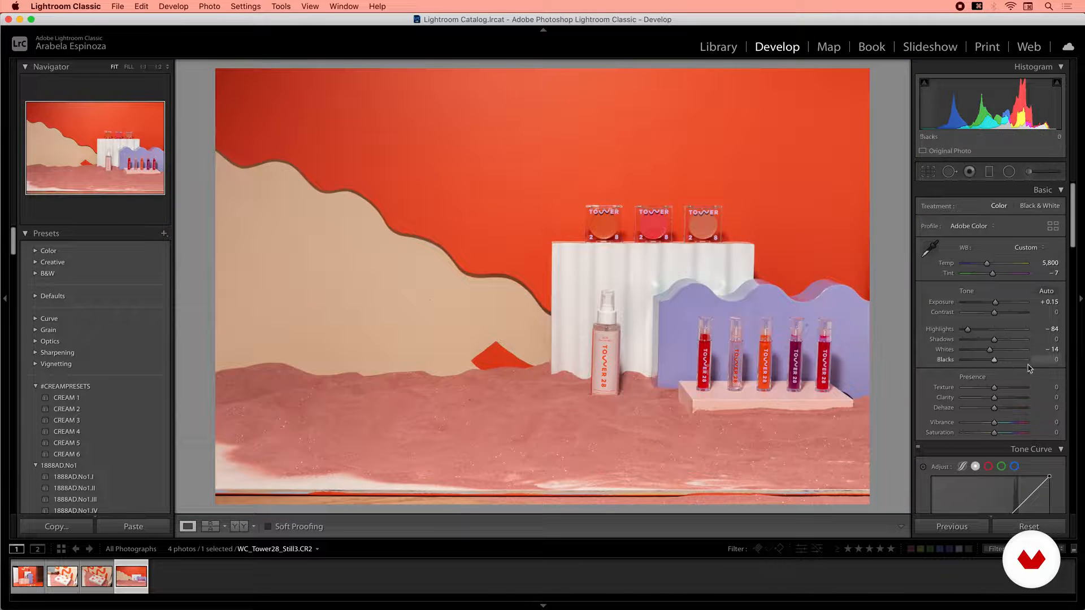
{"action": "left_click_drag", "start_coordinate": [996, 341], "coordinate": [998, 360]}
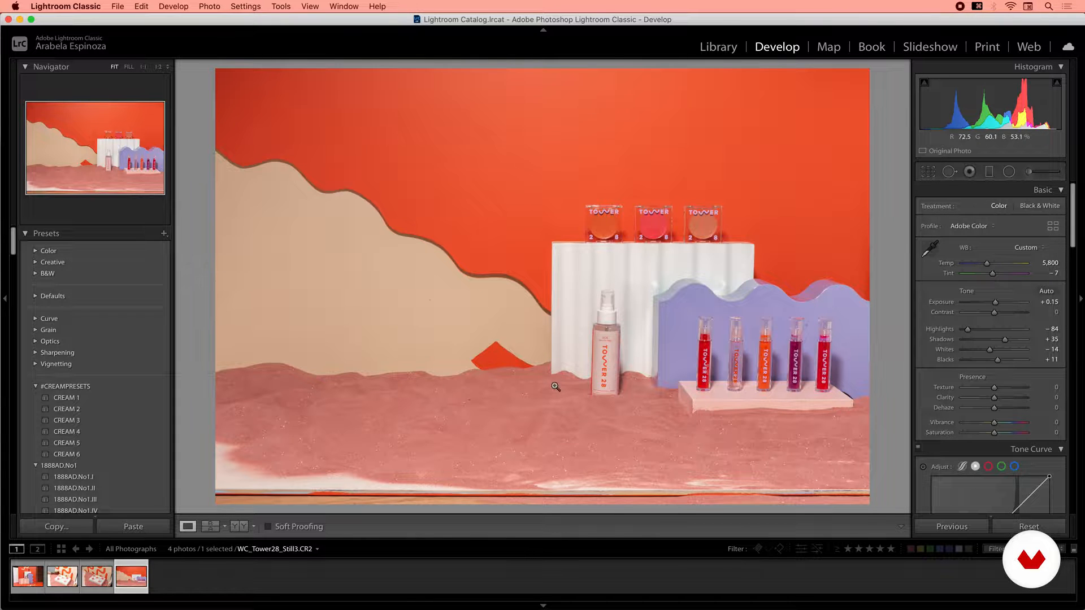
Apply Guided Upright to Still3 with vertical and horizontal guides along the white pedestal and pink block edges.
{"action": "left_click_drag", "start_coordinate": [1075, 214], "coordinate": [1072, 424]}
{"action": "left_click", "coordinate": [1035, 300]}
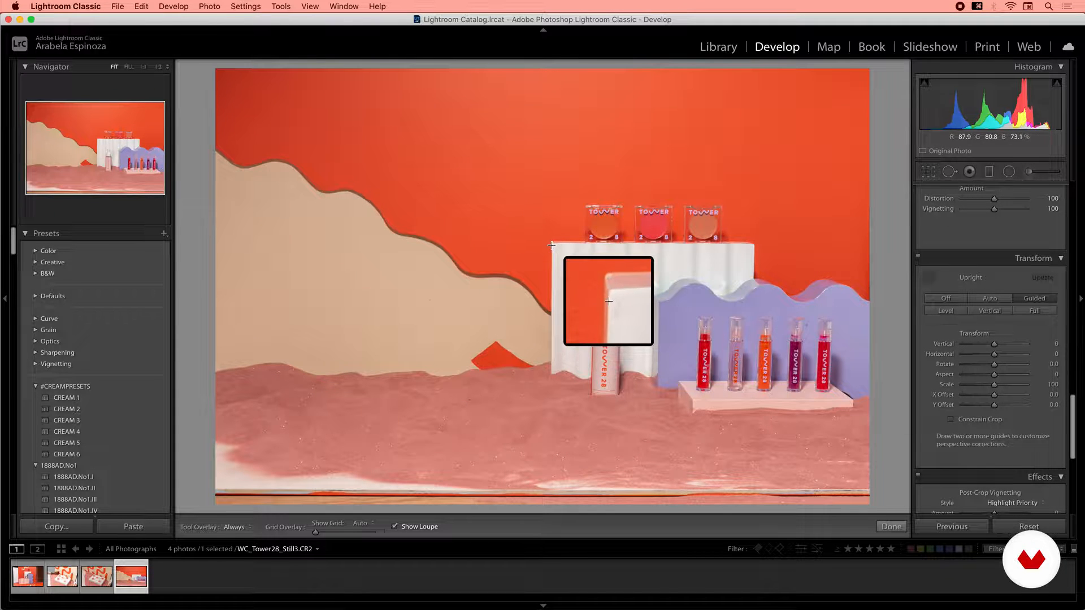
{"action": "left_click_drag", "start_coordinate": [552, 245], "coordinate": [552, 371]}
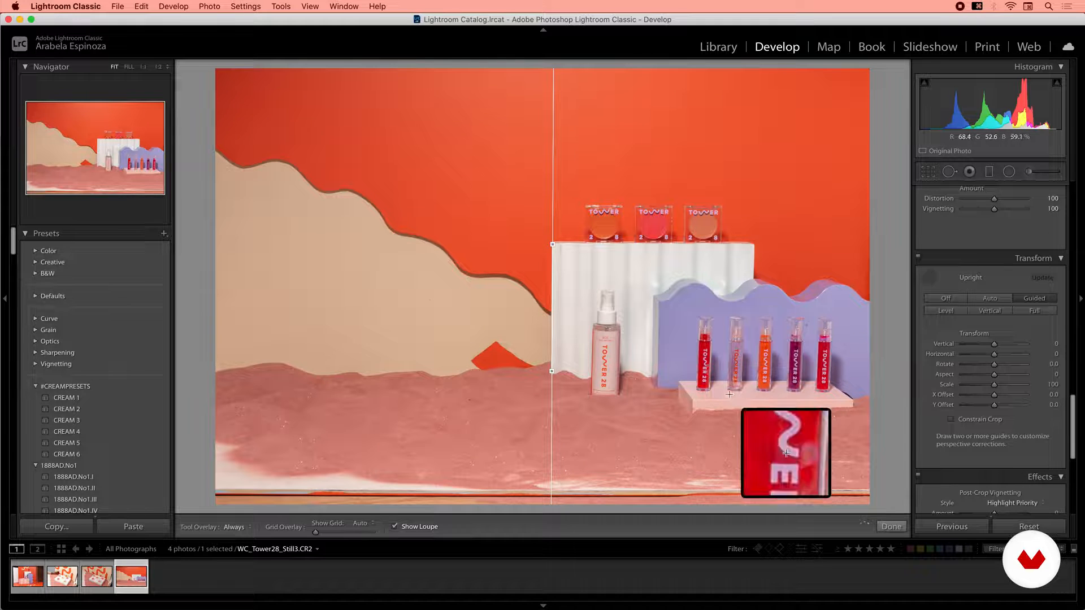
{"action": "left_click_drag", "start_coordinate": [680, 381], "coordinate": [852, 380]}
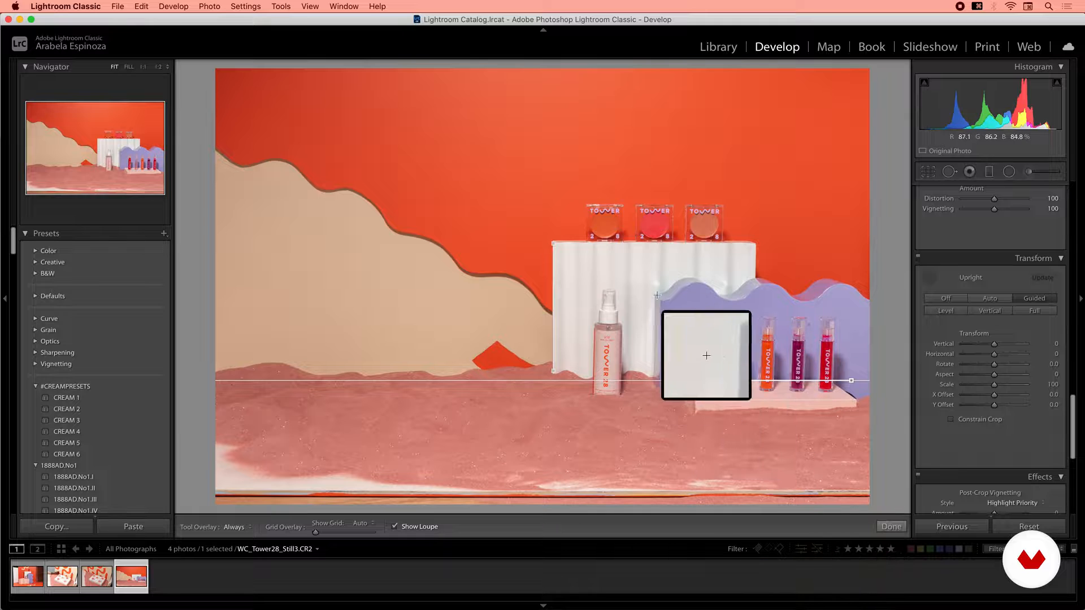
{"action": "left_click_drag", "start_coordinate": [660, 299], "coordinate": [662, 331]}
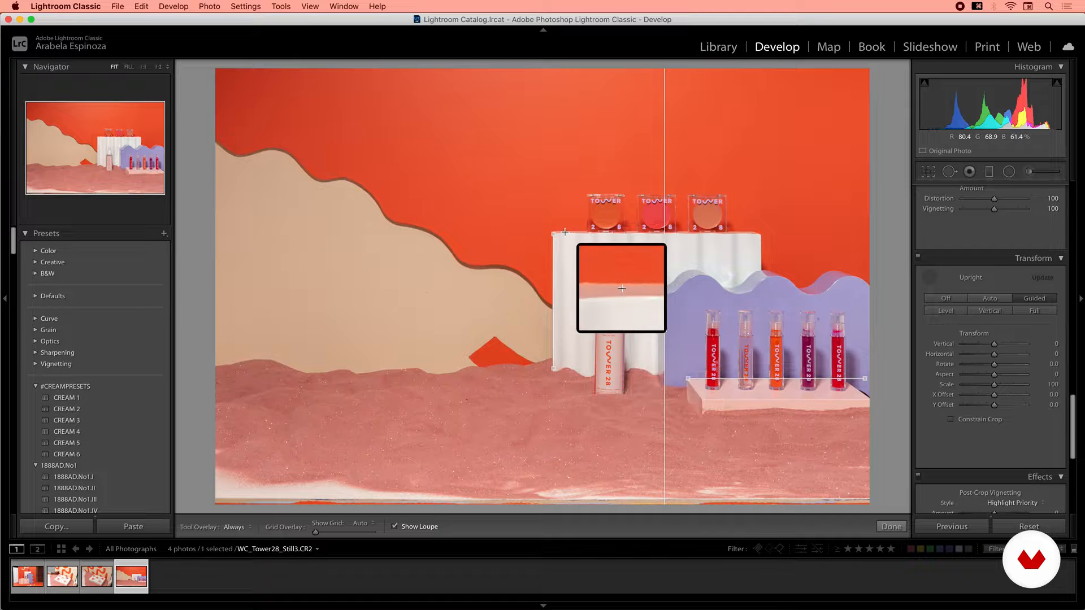
{"action": "left_click_drag", "start_coordinate": [566, 231], "coordinate": [764, 230]}
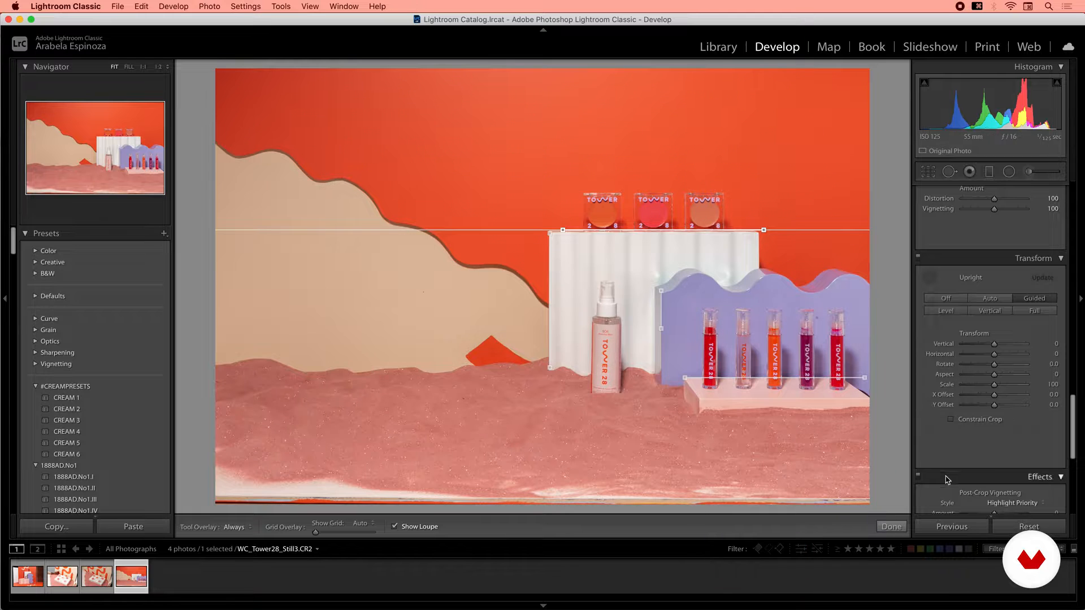
{"action": "left_click", "coordinate": [891, 527]}
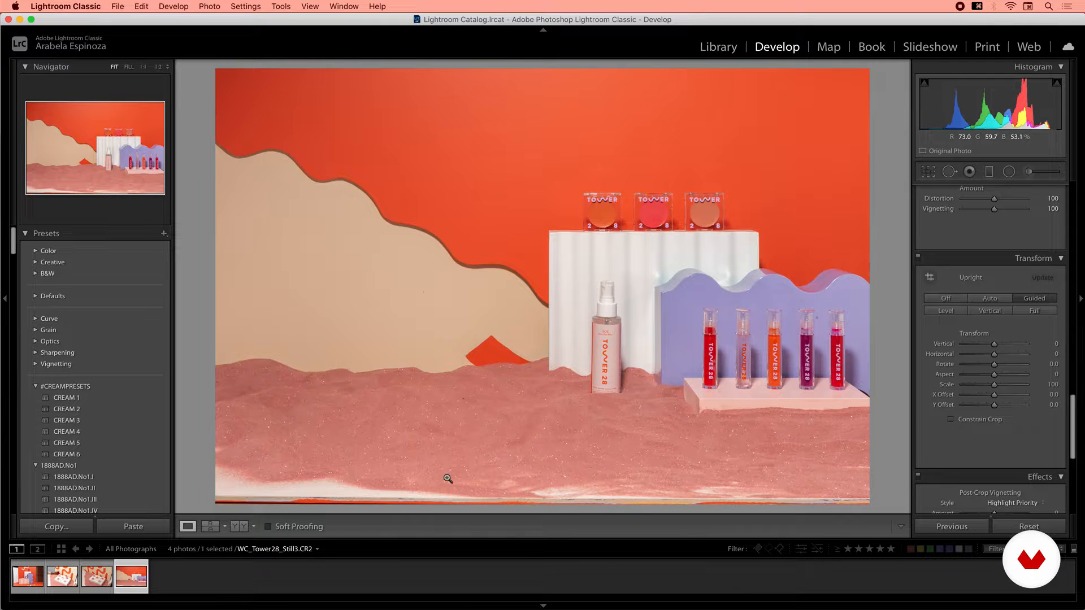
Compare the before and after versions of the Still3 photo side by side.
{"action": "left_click", "coordinate": [240, 526]}
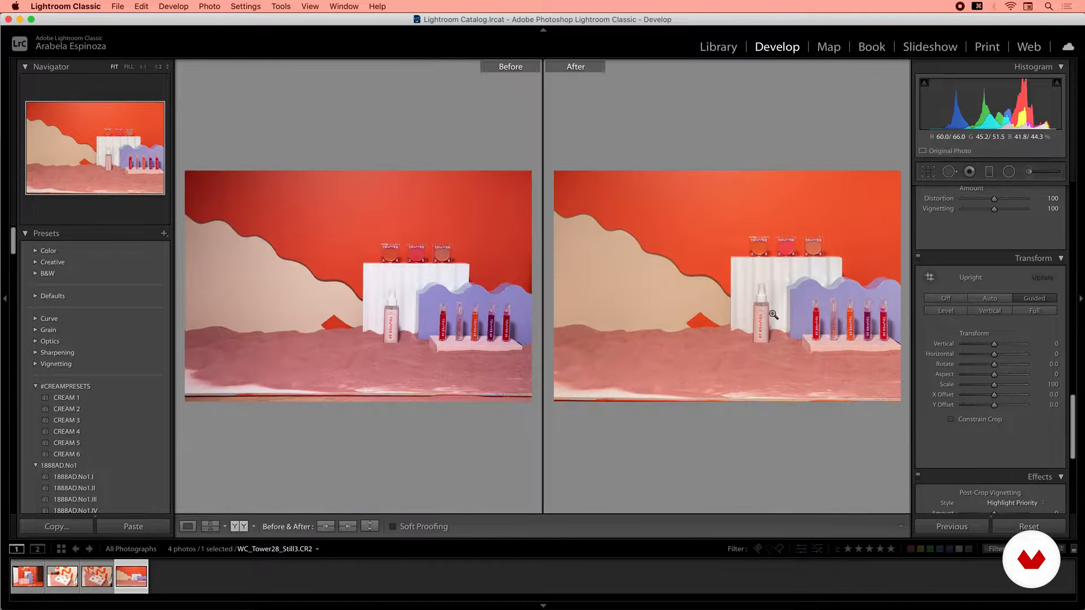
{"action": "left_click", "coordinate": [840, 303]}
{"action": "mouse_move", "coordinate": [719, 334]}
{"action": "left_mouse_down"}
{"action": "mouse_move", "coordinate": [841, 337]}
{"action": "mouse_move", "coordinate": [724, 337]}
{"action": "left_mouse_up"}
{"action": "left_click", "coordinate": [724, 337]}
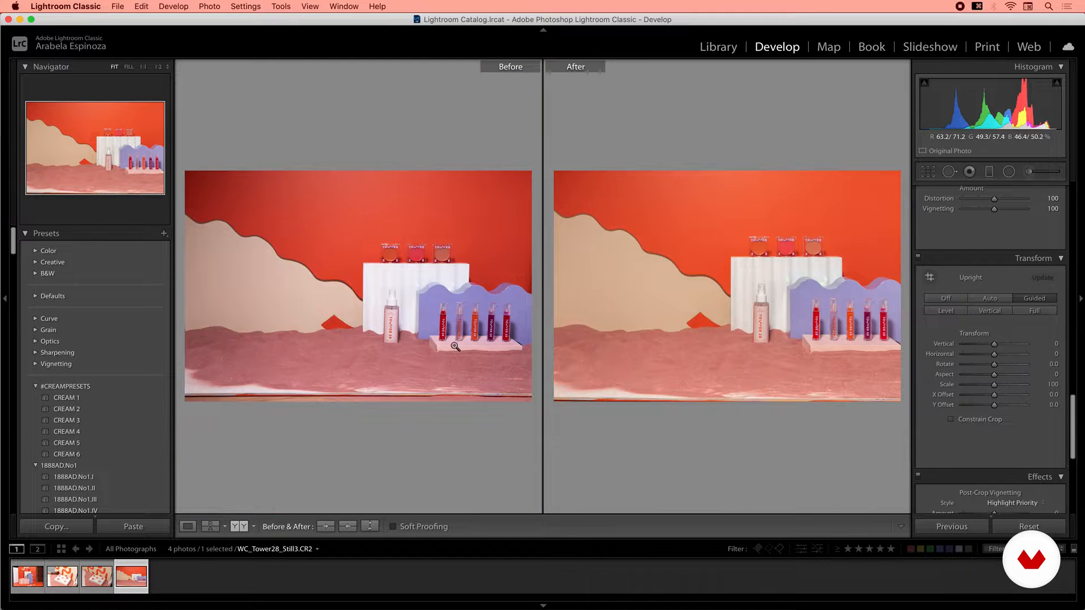